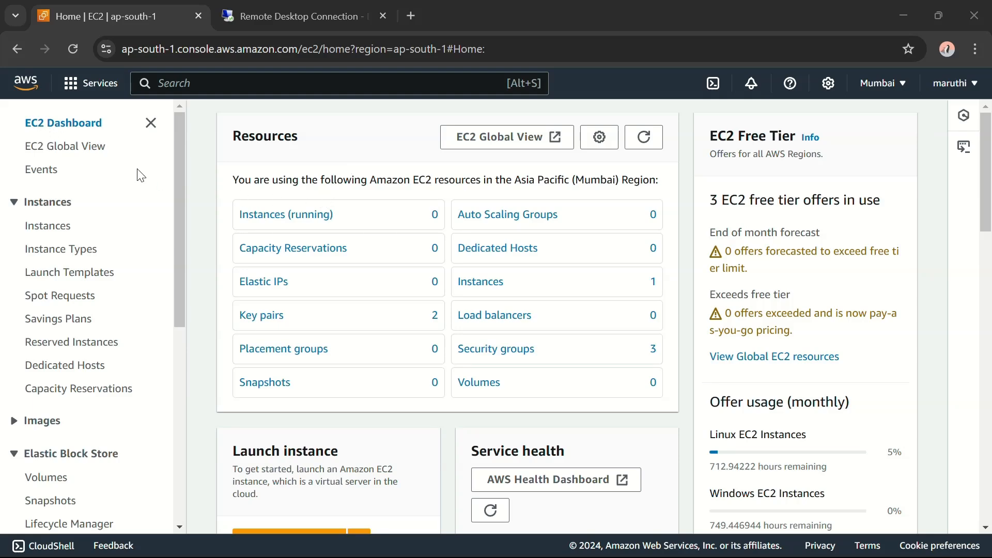
Start launching a new EC2 instance from the instances list and name it windows.
left_click(284, 224)
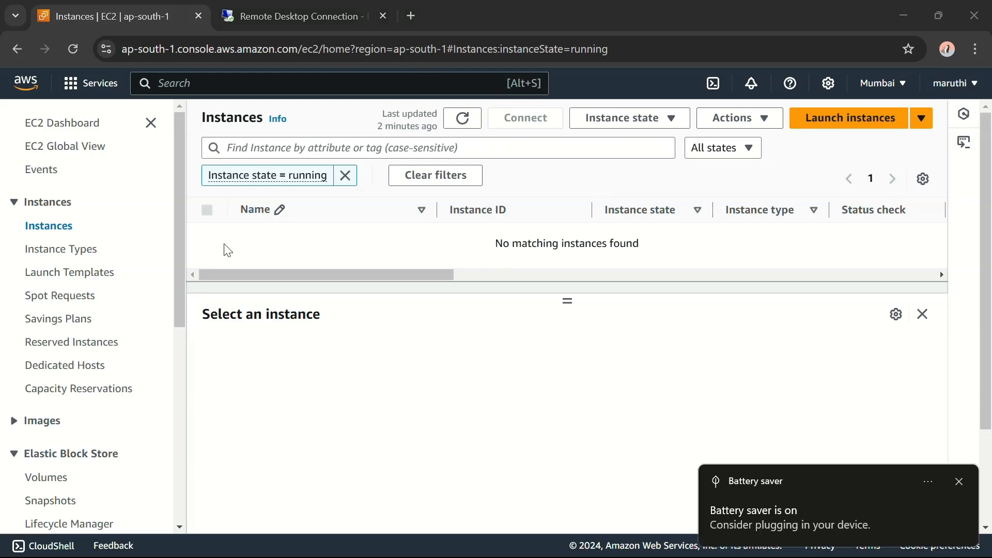
left_click(827, 124)
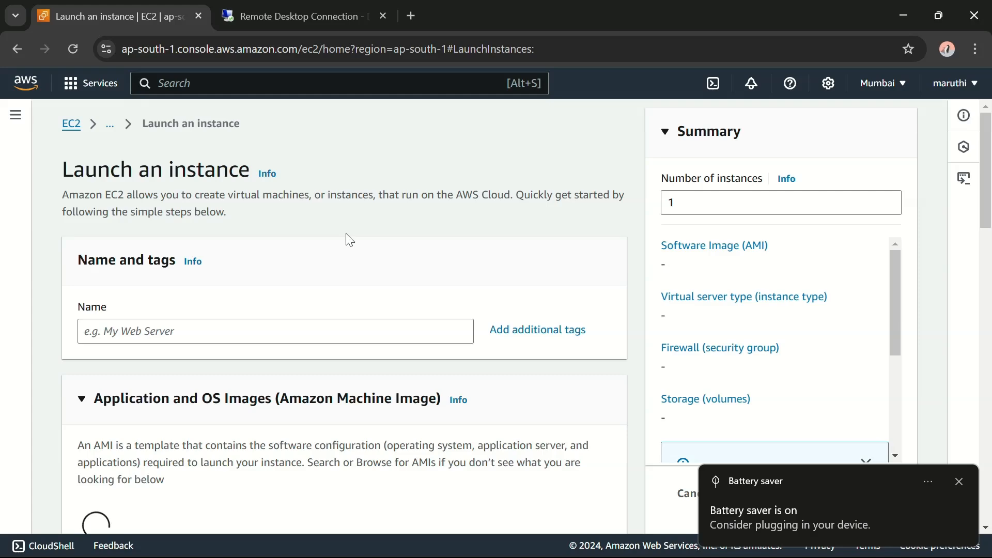
left_click(264, 331)
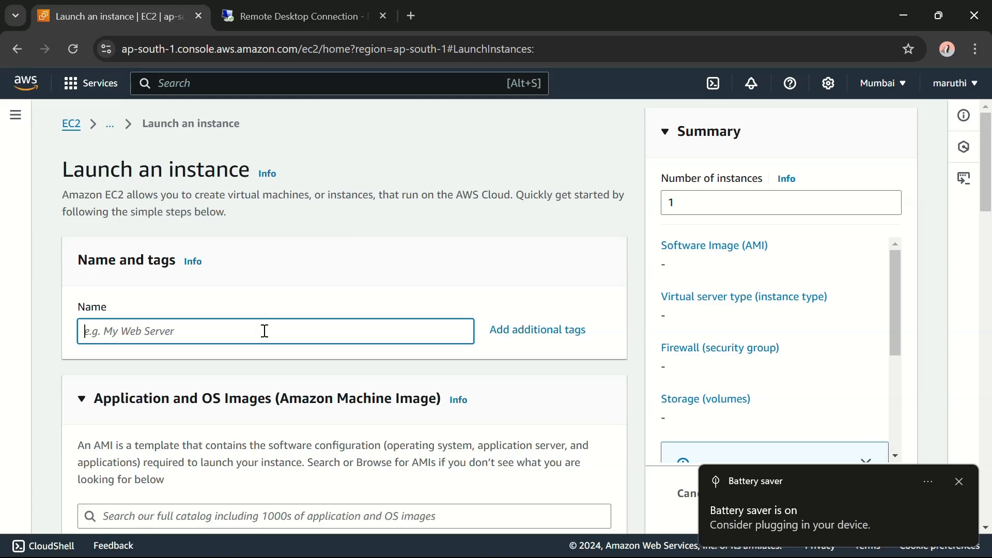
type("wi")
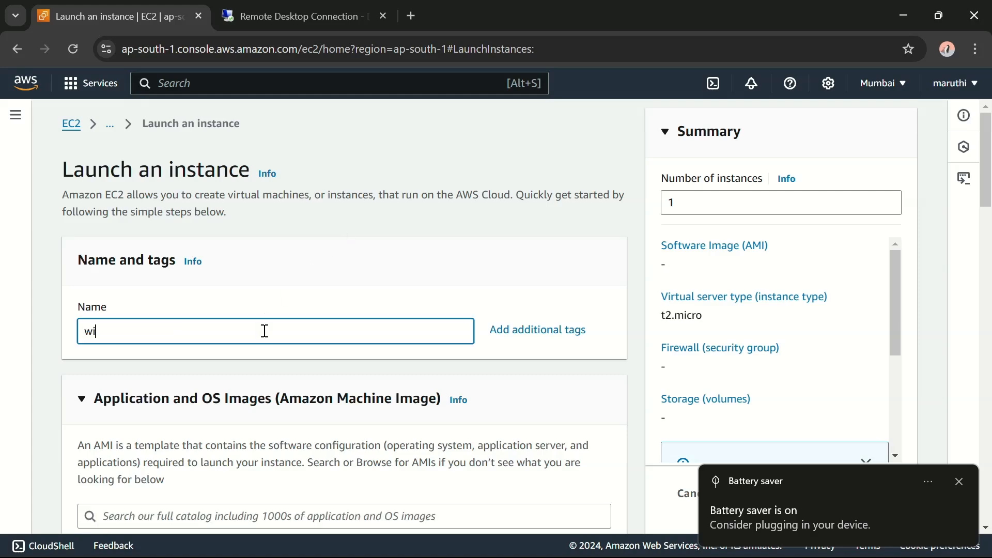
type("ndows")
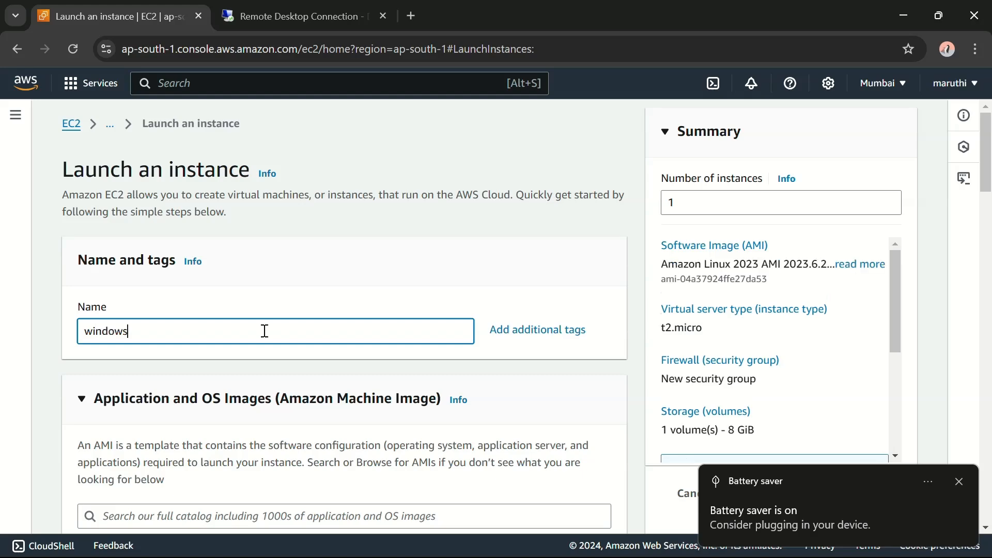
Choose the Microsoft Windows Server 2022 Base image from the Quick Start AMIs in the full AMI catalog.
scroll(265, 331, "down", 5)
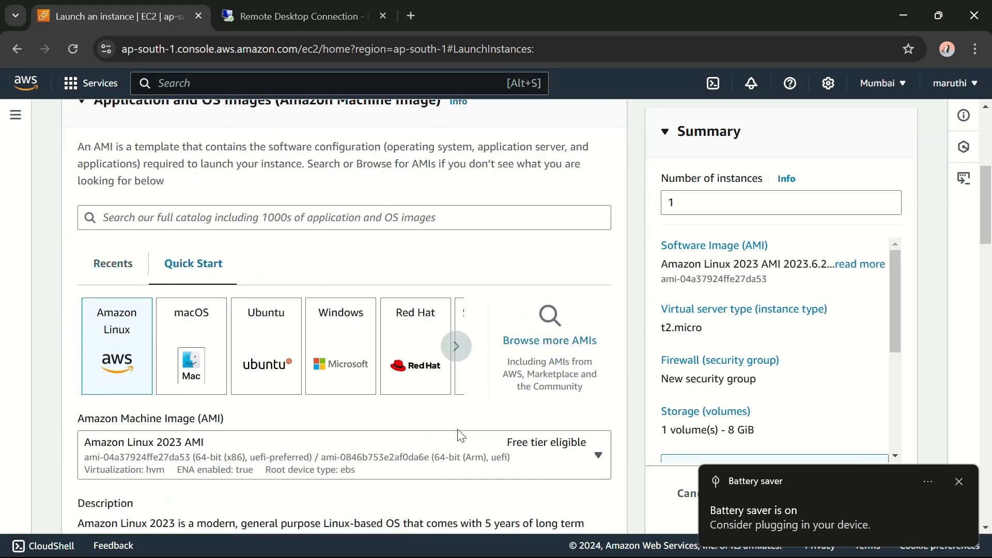
left_click(535, 350)
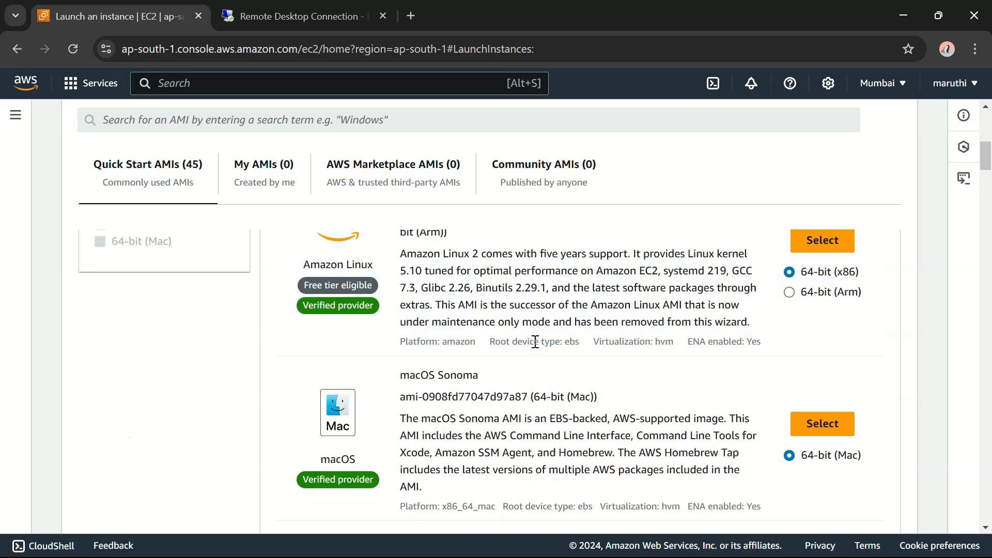
scroll(535, 342, "down", 3)
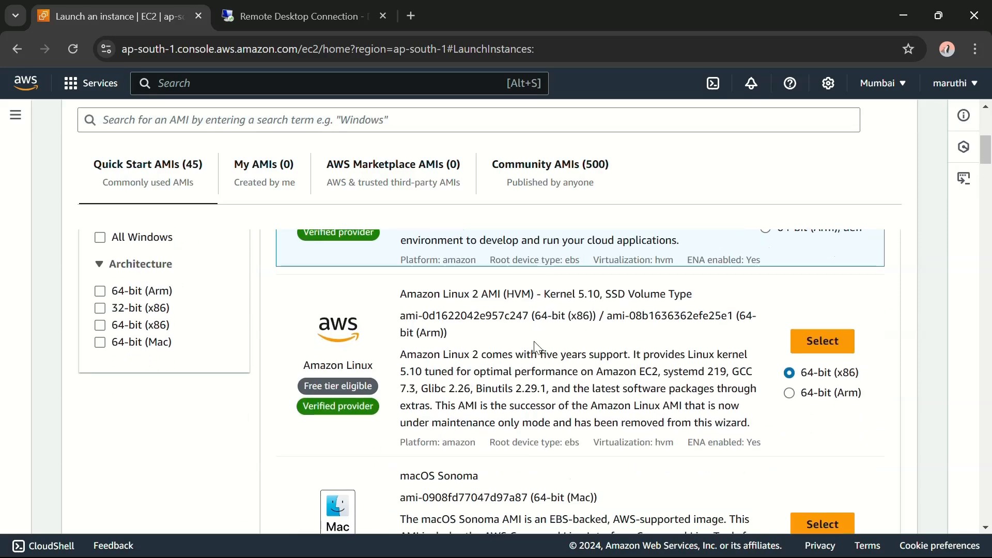
scroll(535, 345, "down", 8)
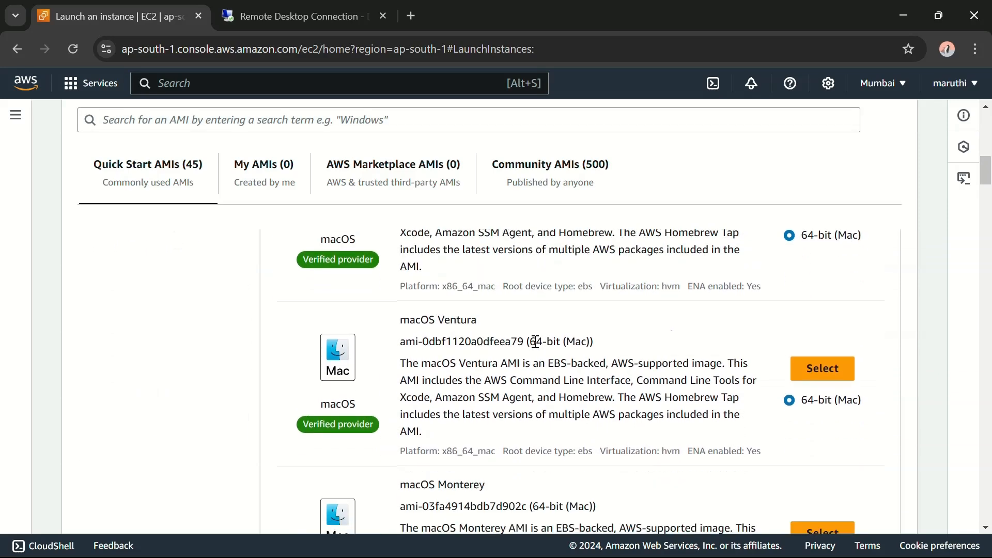
scroll(536, 342, "down", 9)
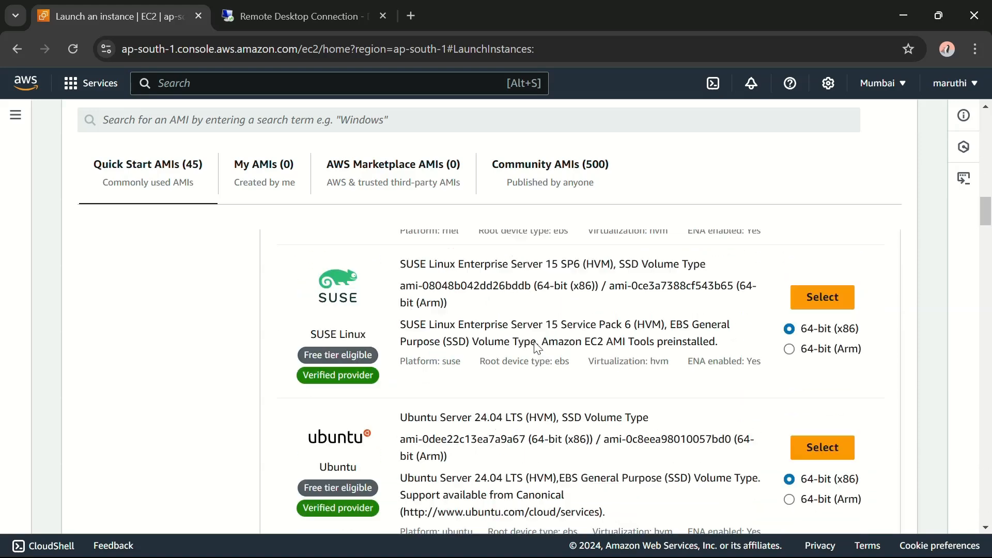
scroll(536, 342, "down", 5)
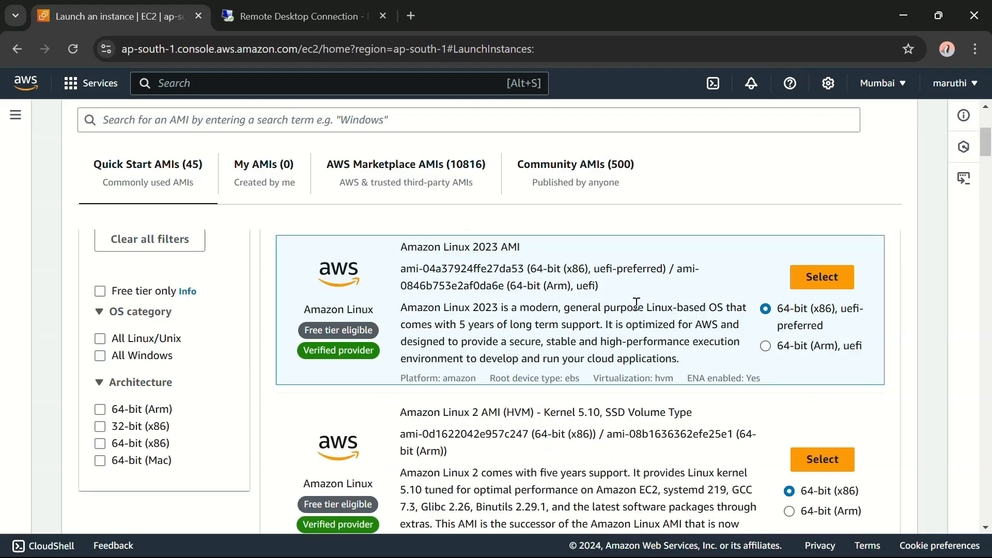
scroll(623, 420, "down", 15)
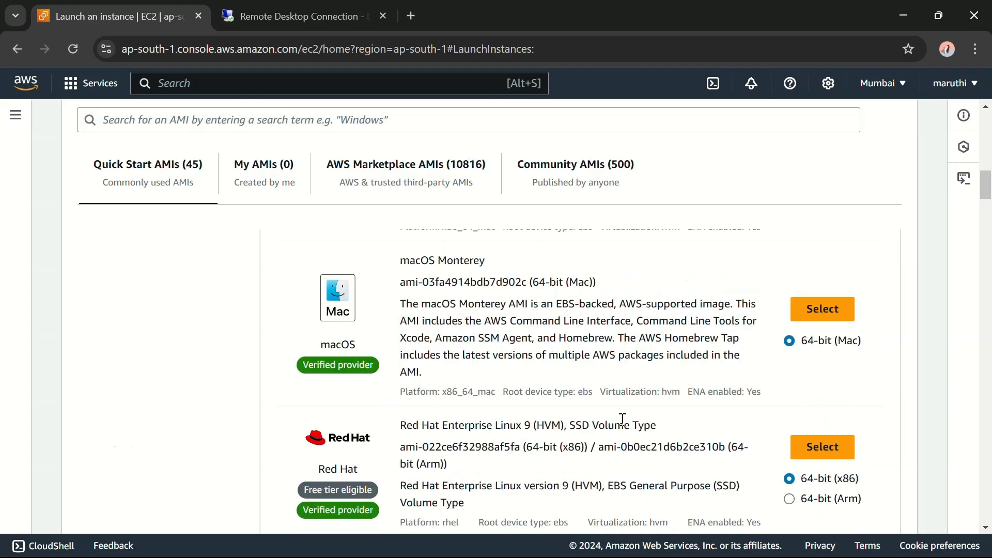
scroll(623, 425, "down", 5)
scroll(623, 425, "down", 2)
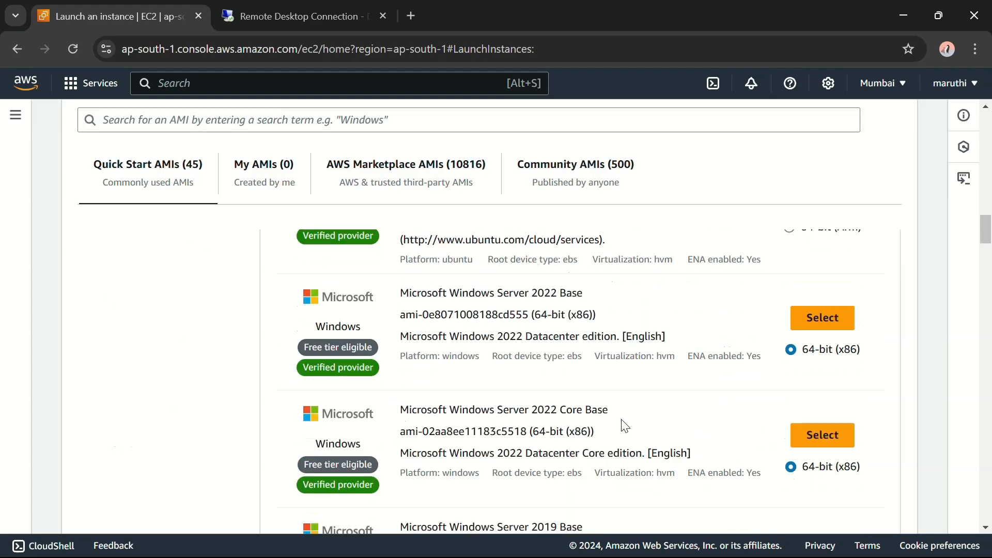
left_click(823, 322)
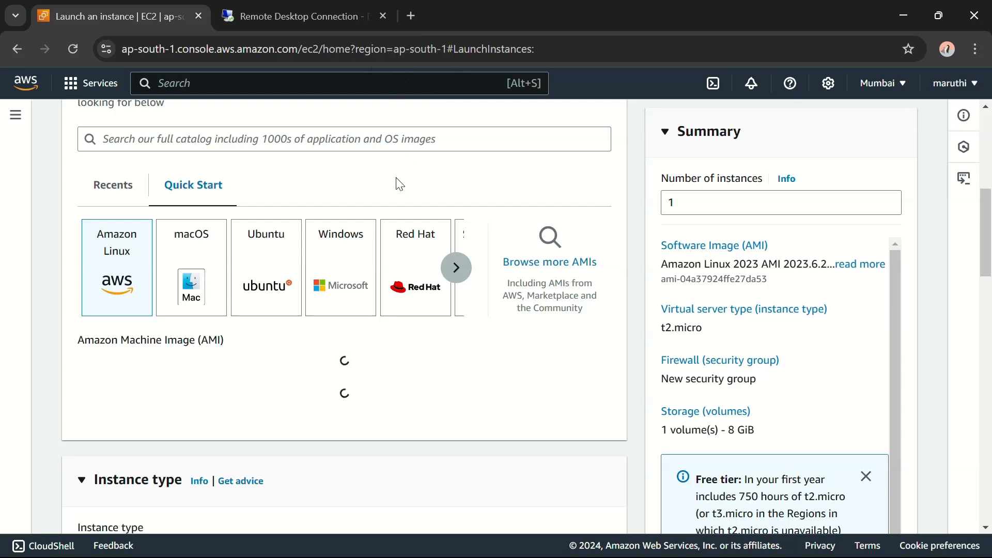
Create an RSA key pair named win in .pem format for logging in to the instance.
scroll(402, 354, "down", 10)
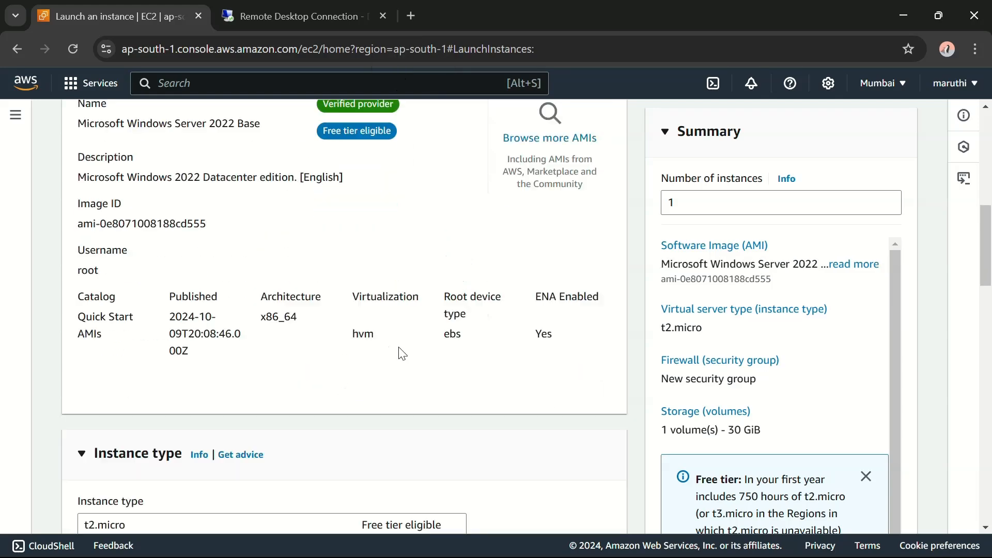
scroll(402, 354, "up", 3)
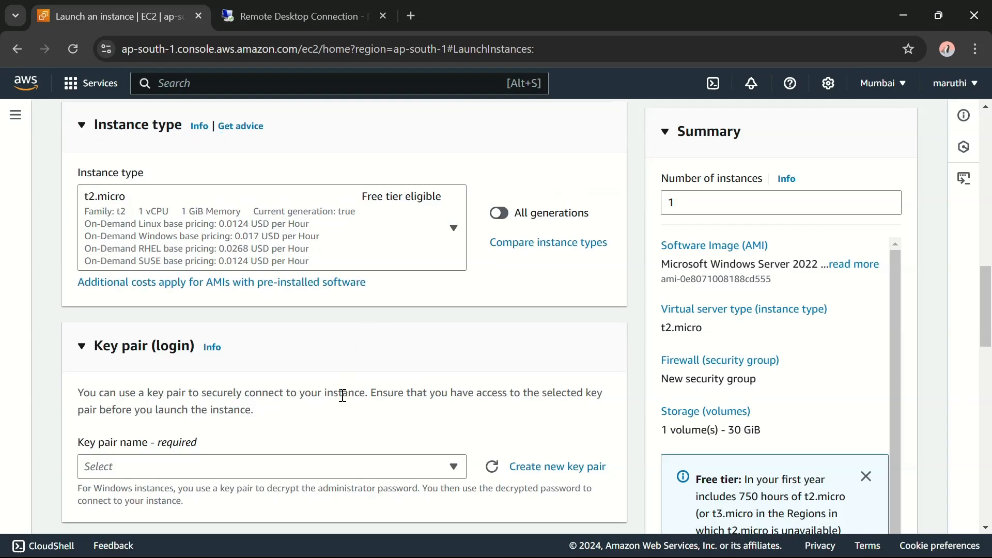
scroll(341, 392, "down", 3)
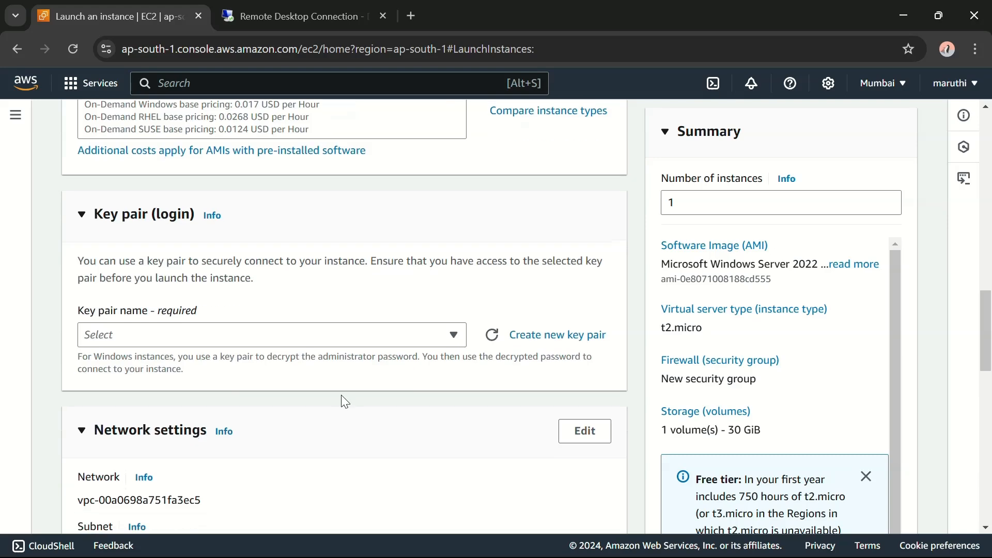
left_click(545, 338)
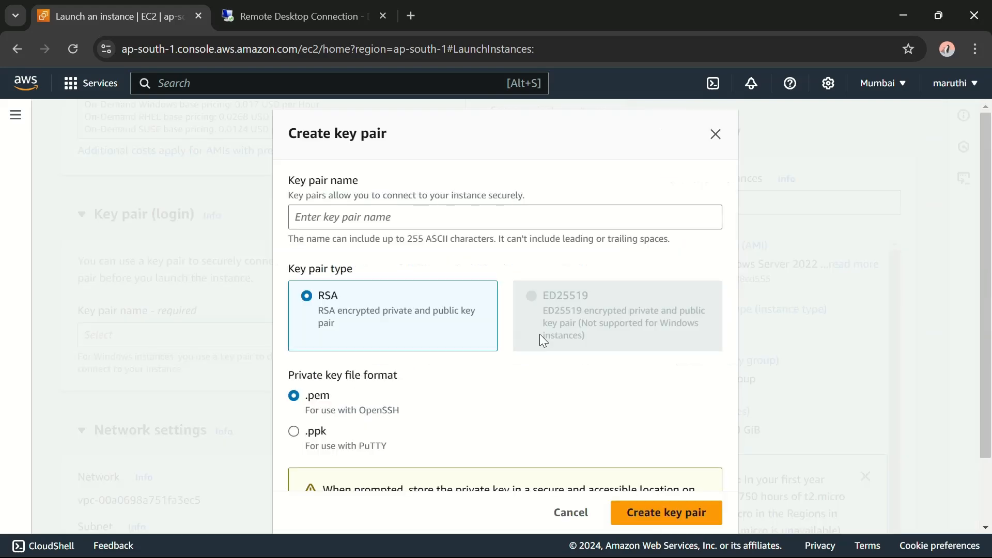
left_click(461, 222)
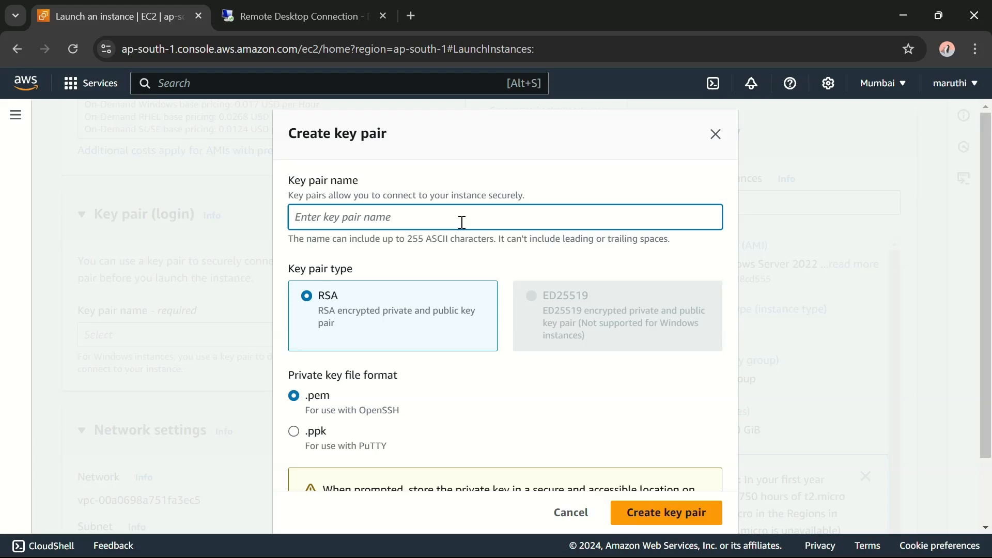
type("win")
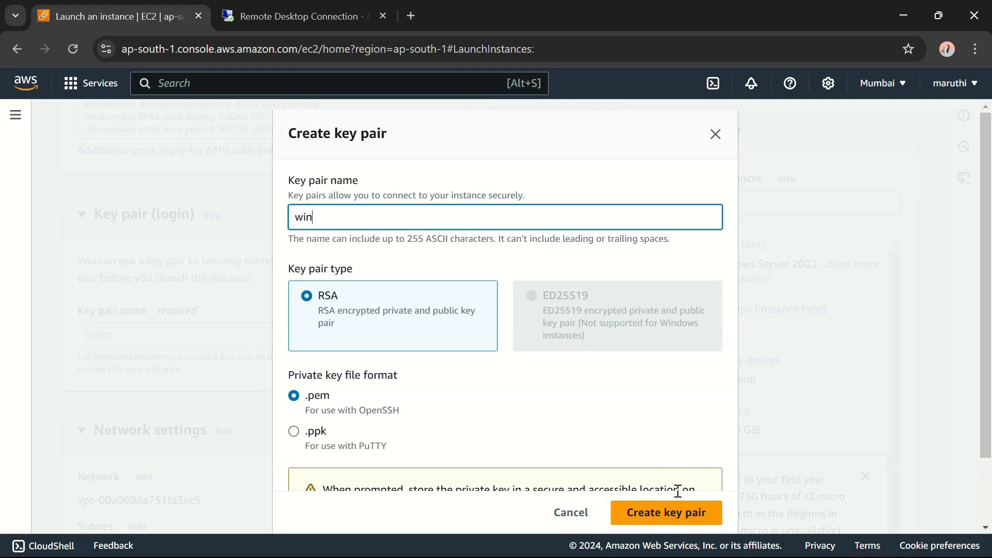
left_click(680, 517)
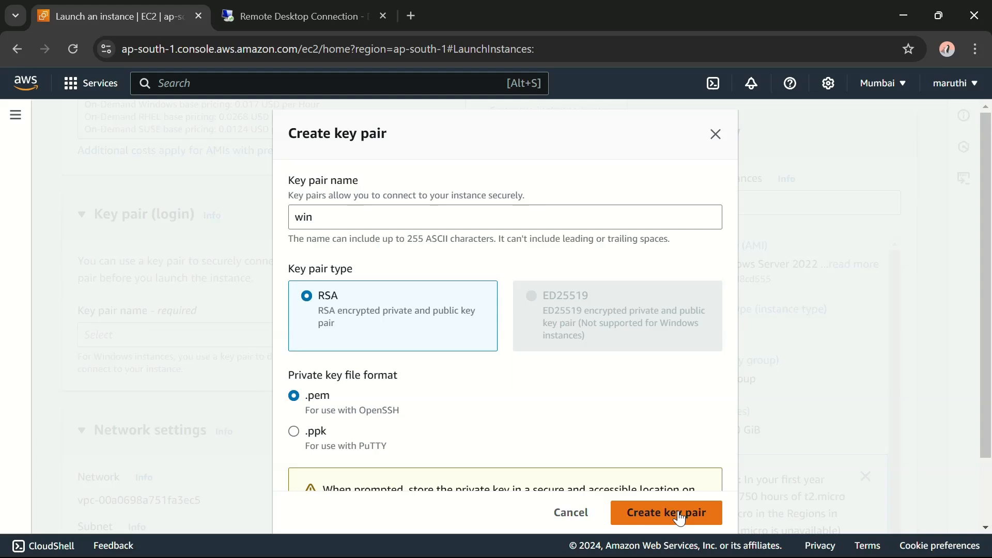
left_click(672, 518)
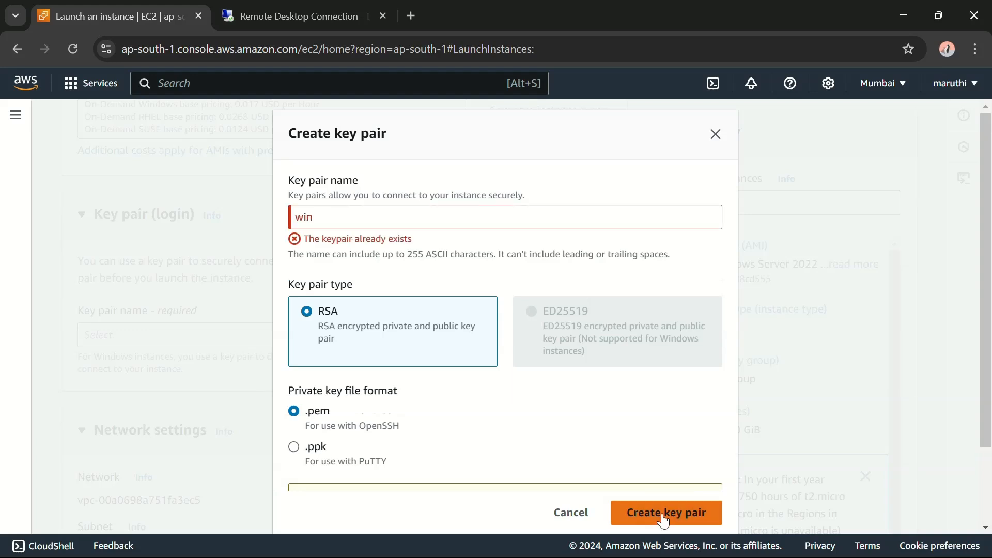
left_click(405, 216)
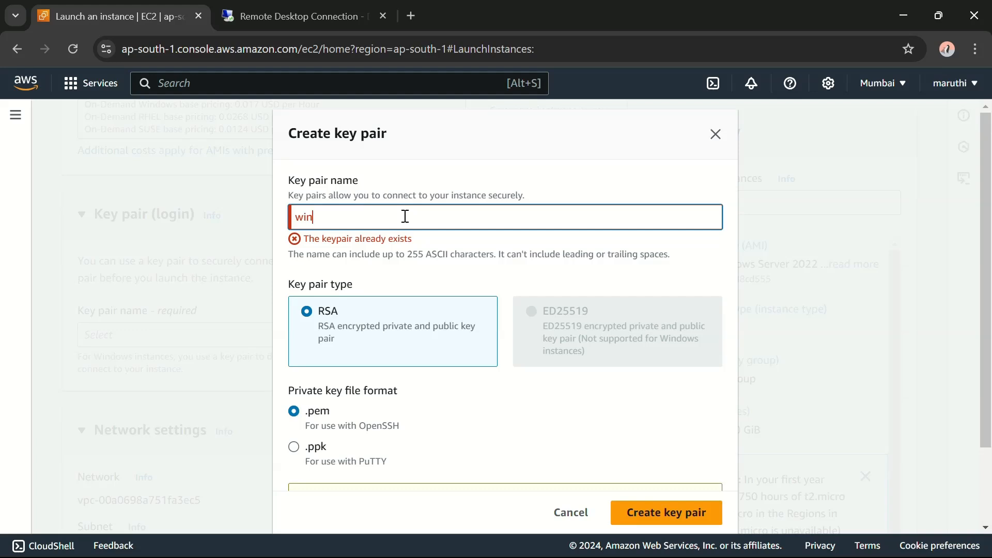
type("down")
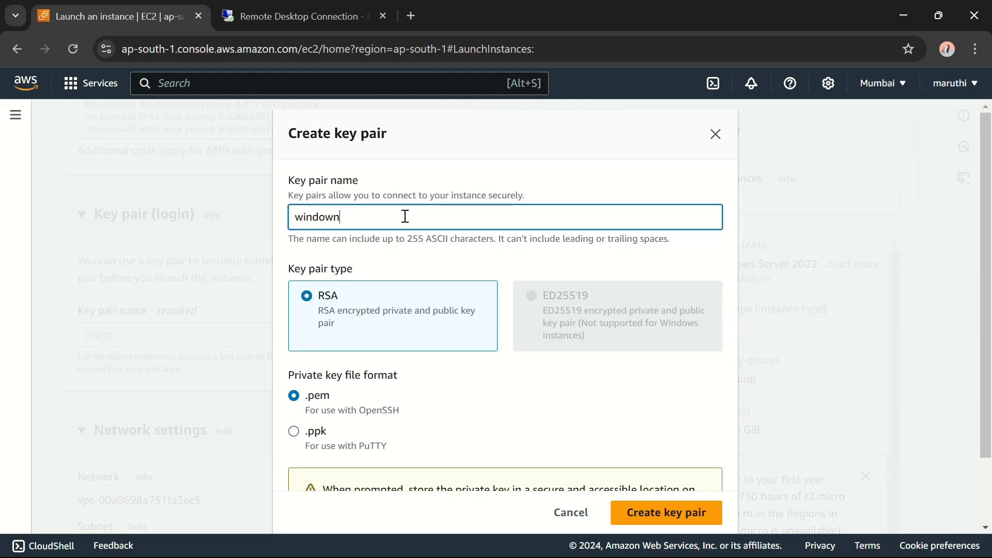
key("BackSpace")
key("Return")
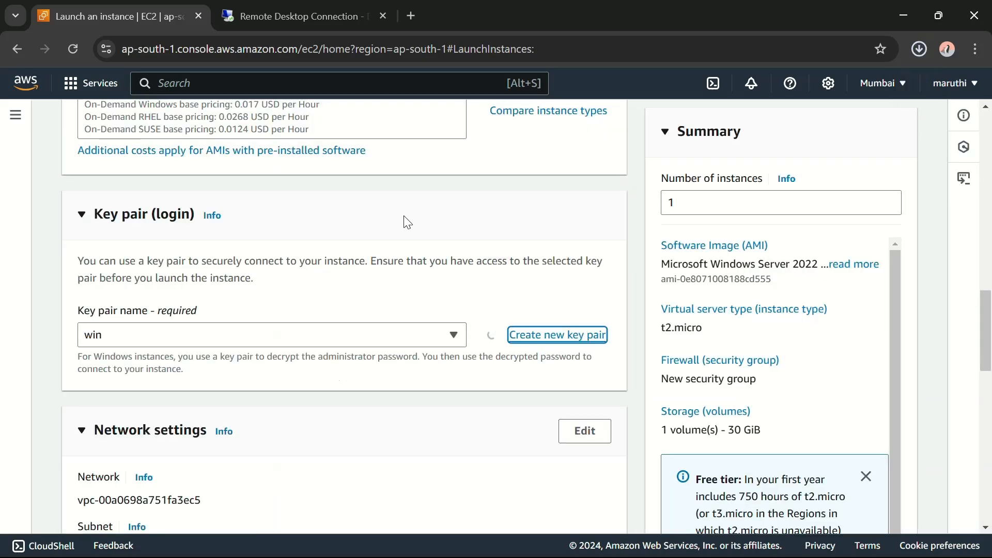
Launch the instance, keeping the default network and storage settings.
scroll(449, 259, "down", 5)
scroll(449, 259, "down", 5)
scroll(449, 259, "down", 4)
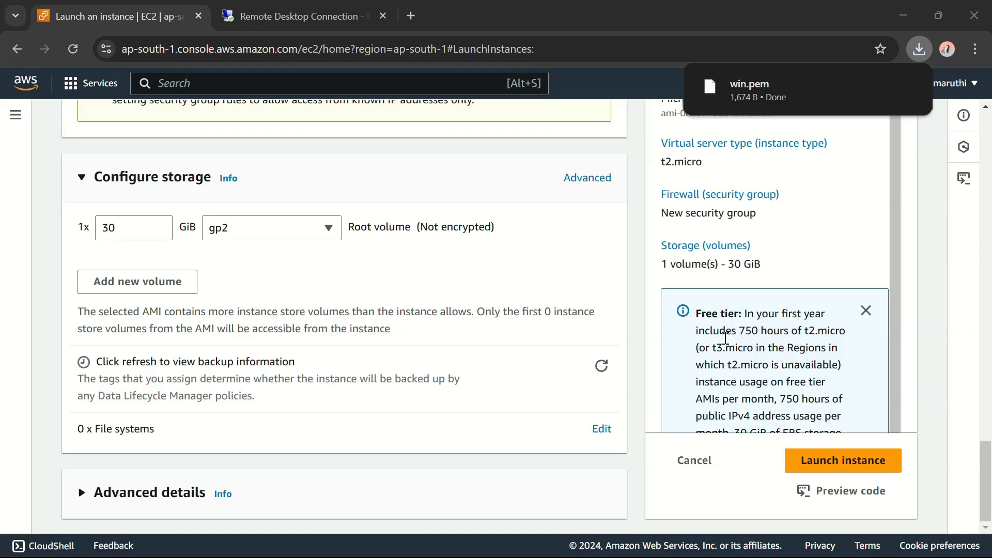
left_click(810, 464)
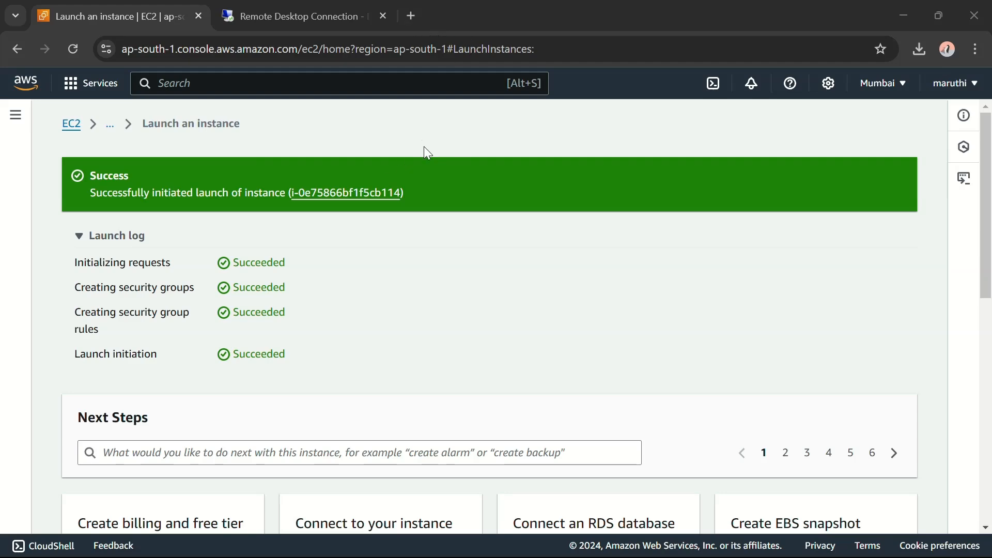
Open the instances list and filter it to the Running state.
left_click(110, 127)
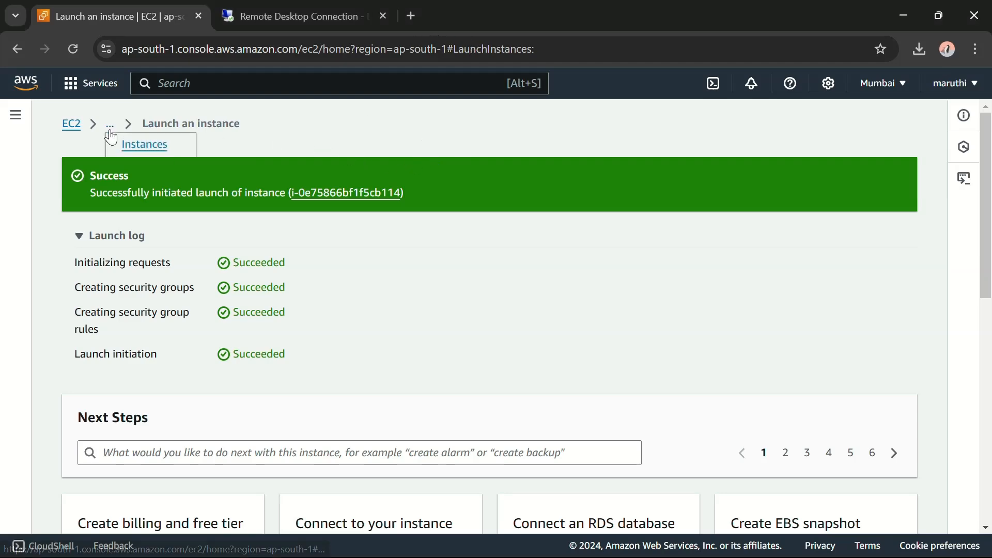
left_click(160, 160)
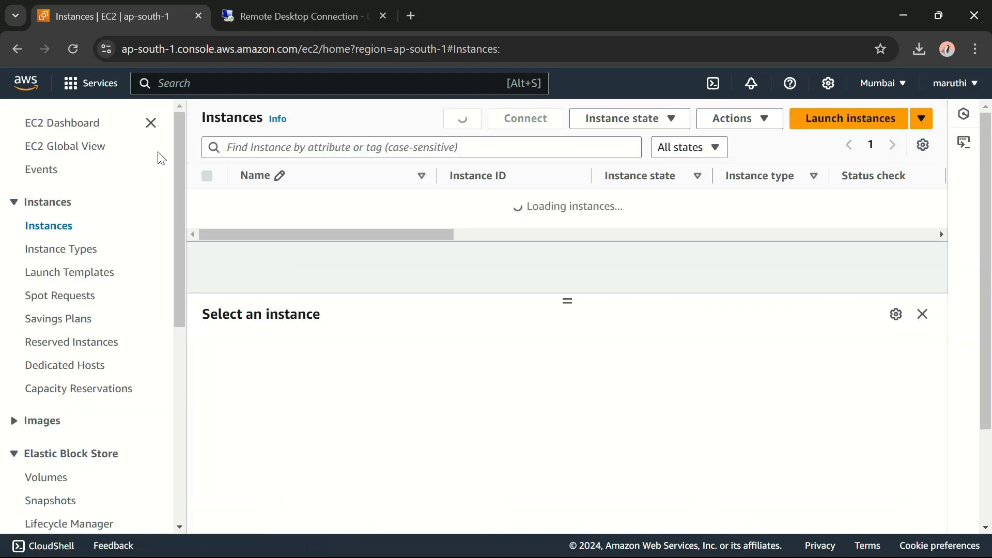
left_click(675, 155)
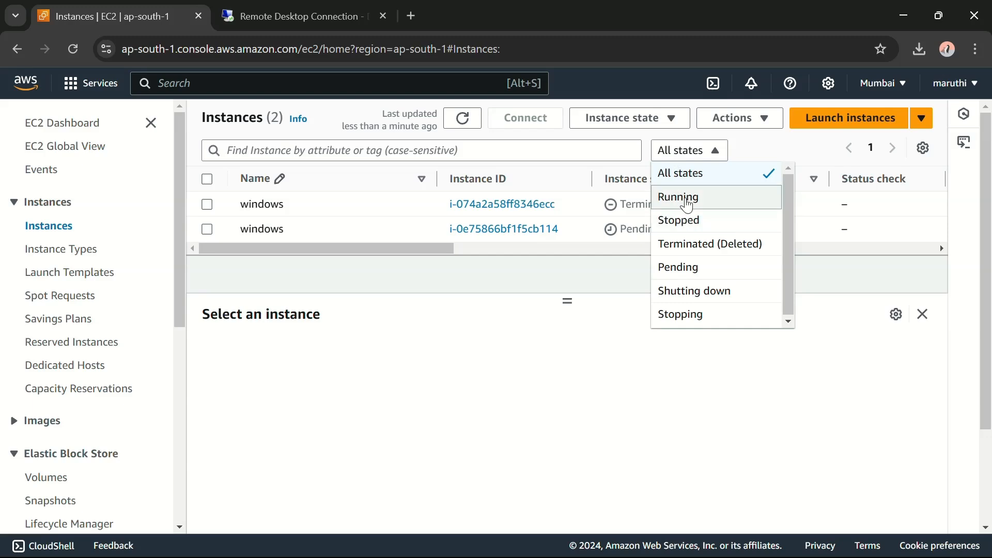
left_click(687, 205)
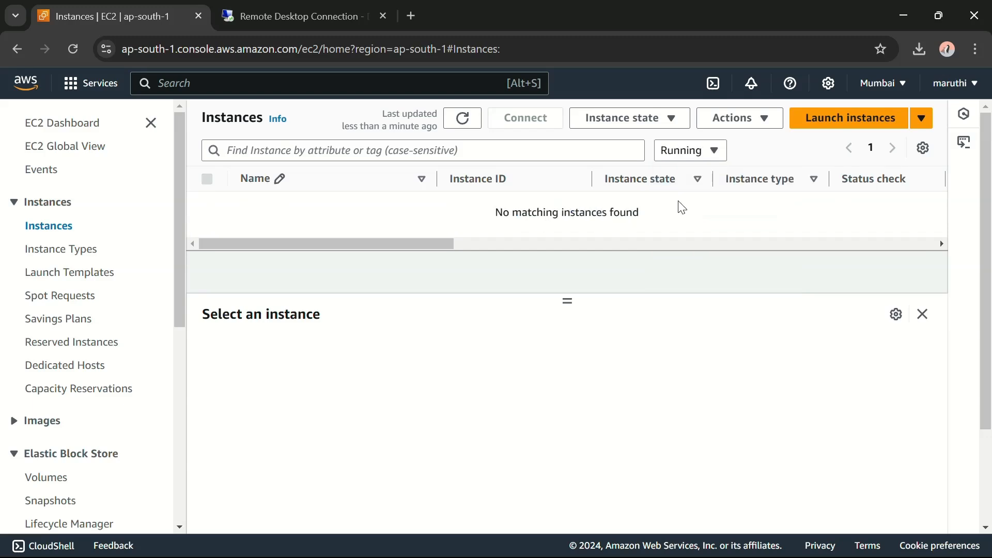
Refresh the filtered instances list repeatedly to check the state of the new windows instance.
left_click(462, 119)
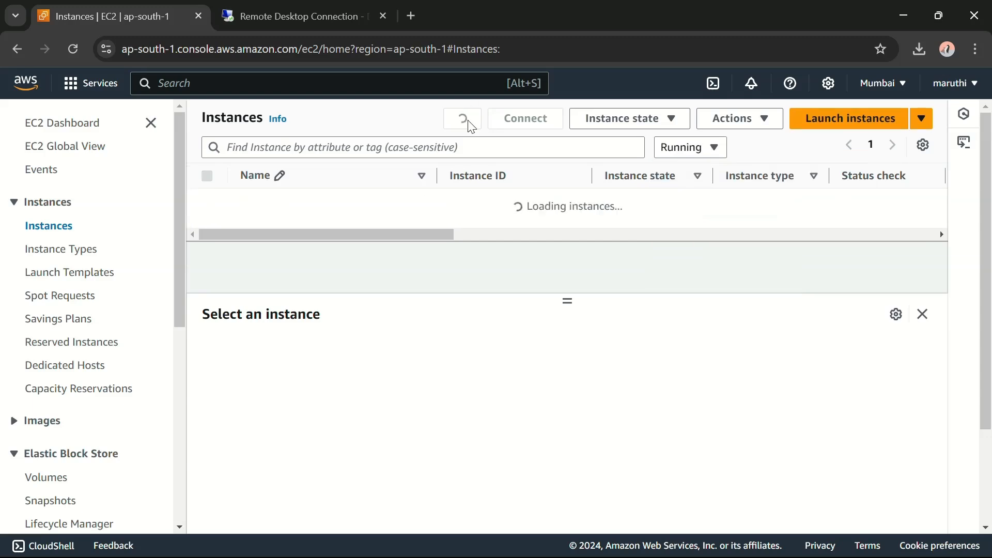
left_click(462, 119)
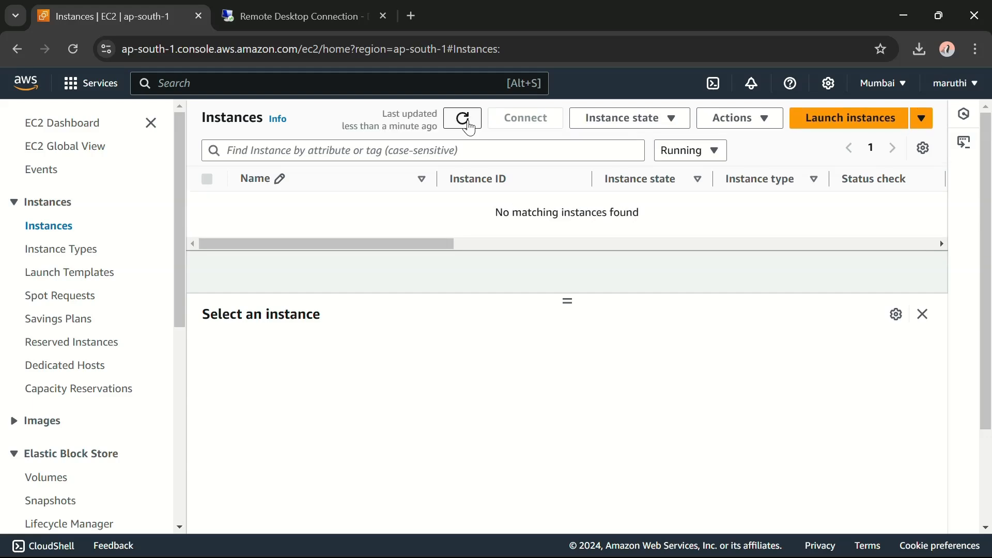
left_click(462, 119)
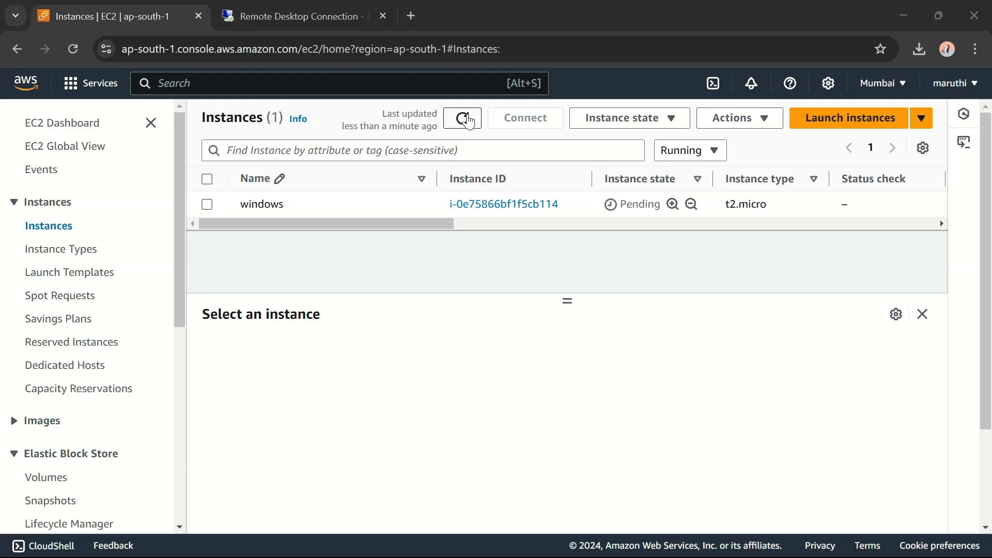
left_click(466, 123)
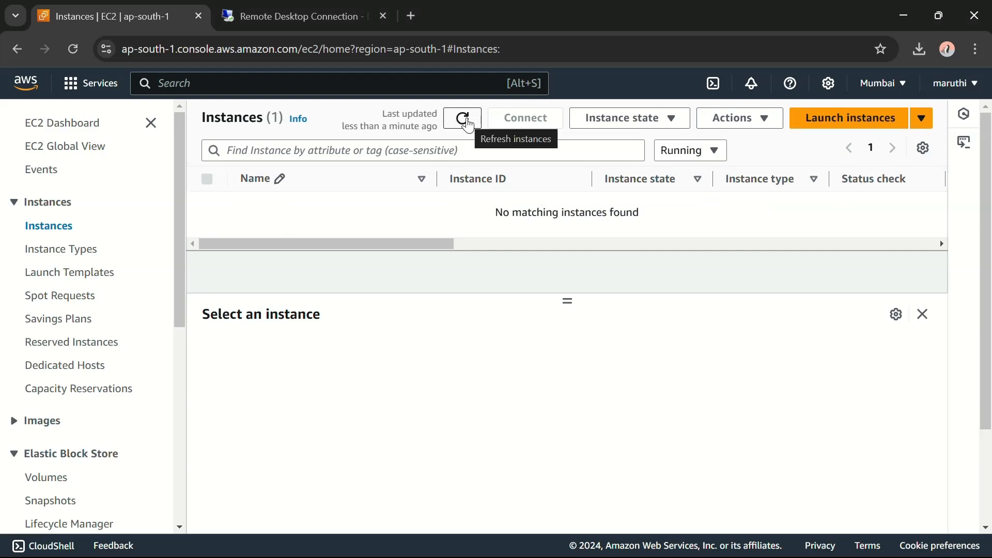
Refresh the filtered instances list repeatedly and examine the windows instance's state and status check.
left_click(466, 123)
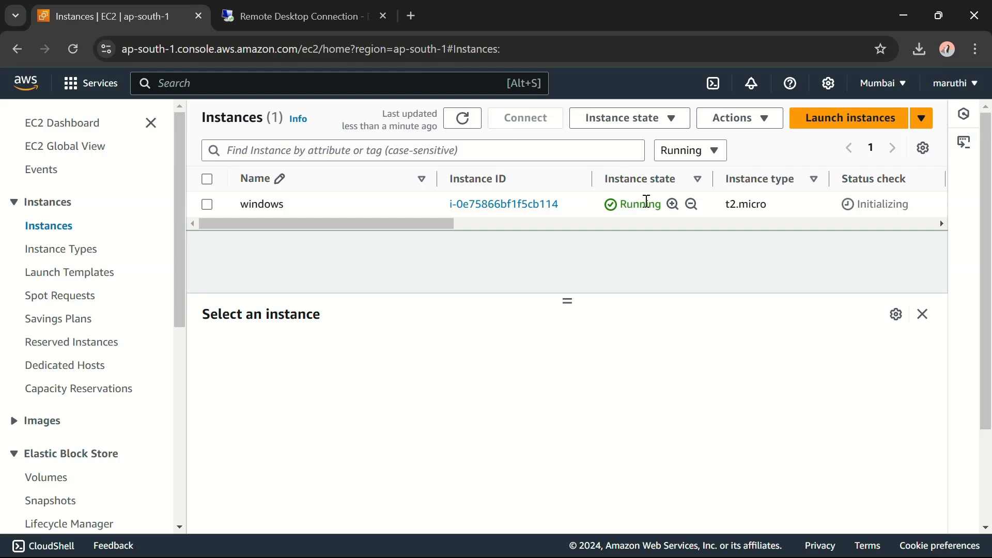
scroll(660, 204, "right", 6)
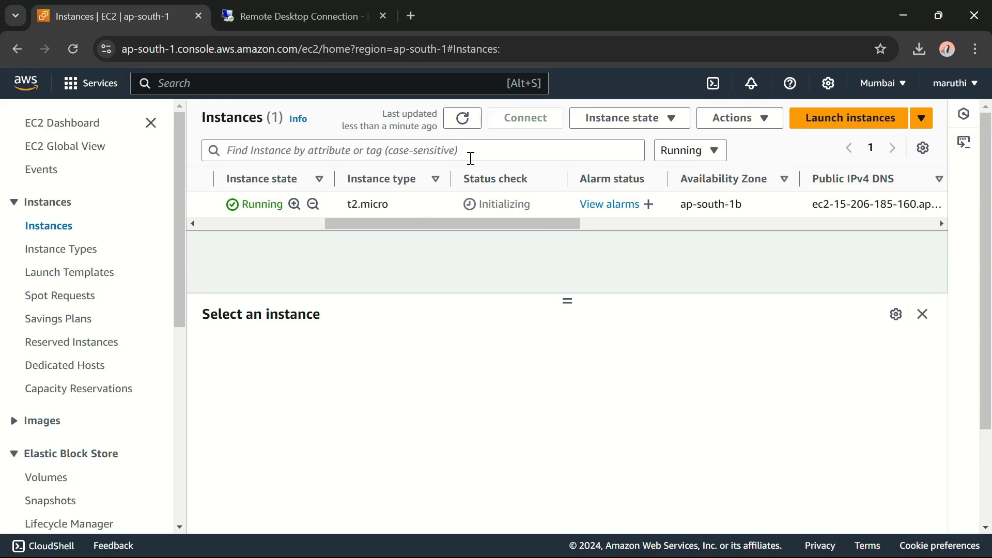
left_click(466, 126)
left_click(462, 126)
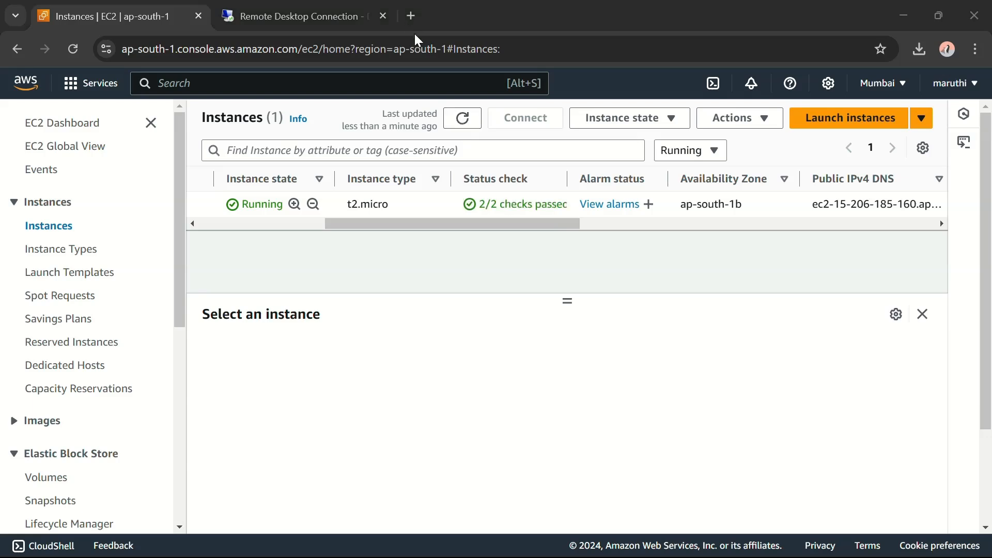
scroll(414, 195, "left", 1)
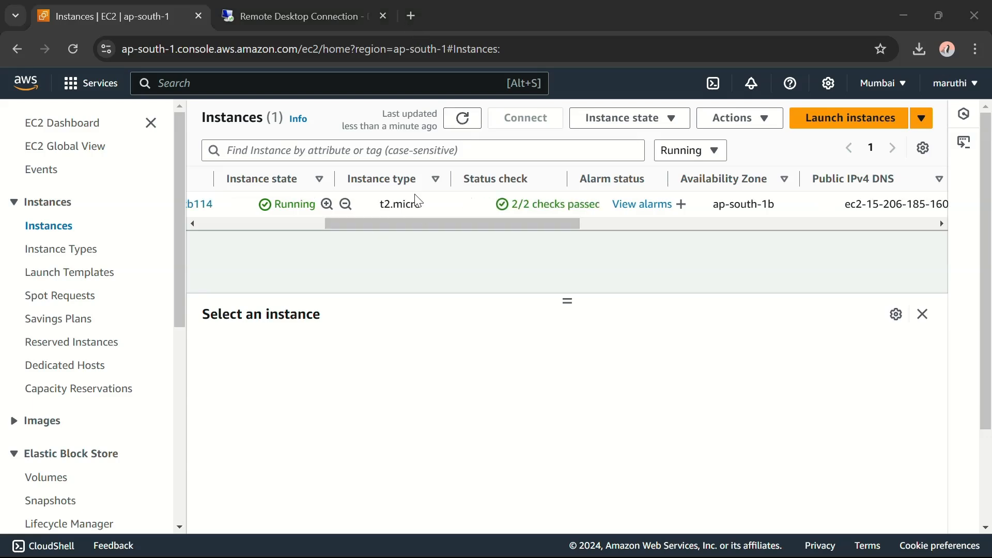
scroll(417, 201, "left", 5)
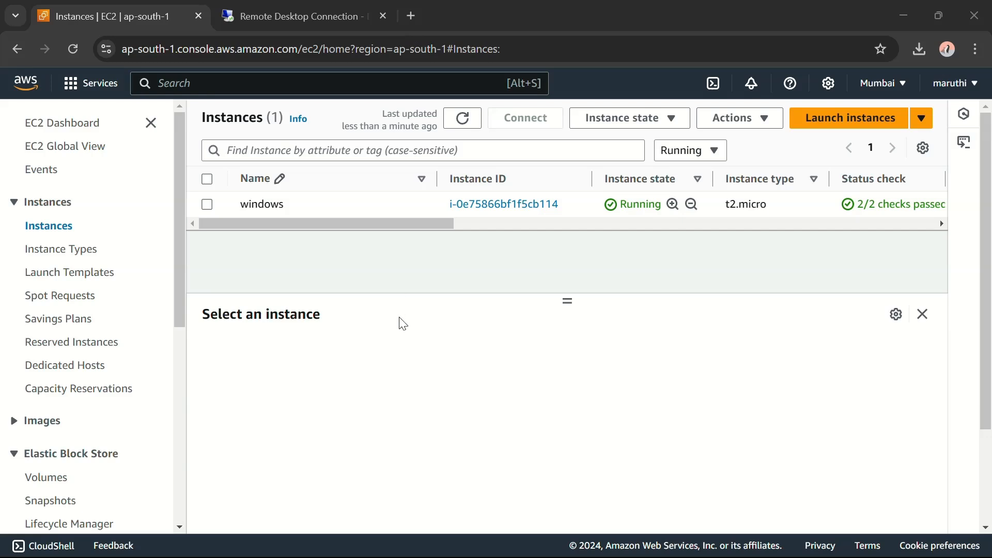
Close the Remote Desktop Connection download page and open the installed Remote Desktop Connection app from Windows search.
left_click(296, 20)
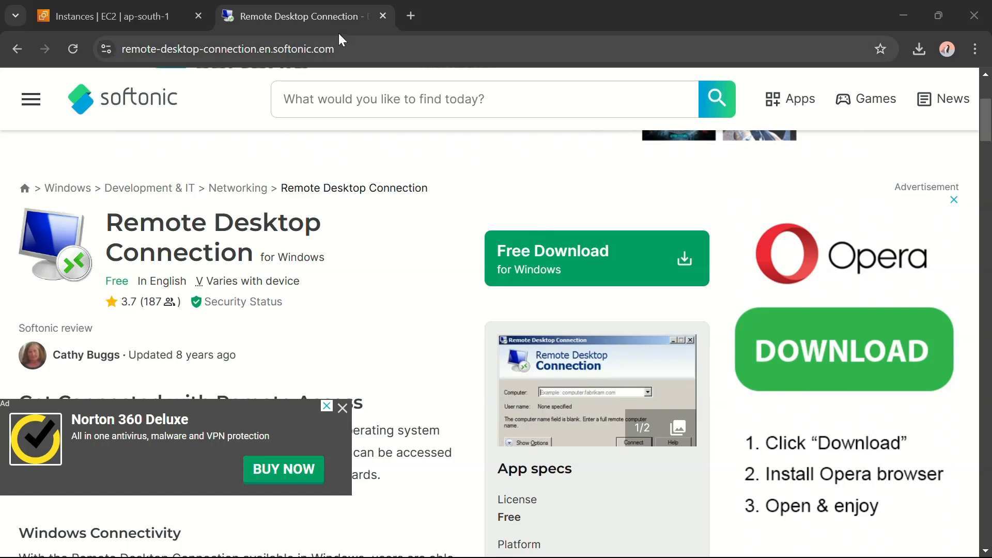
left_click(383, 16)
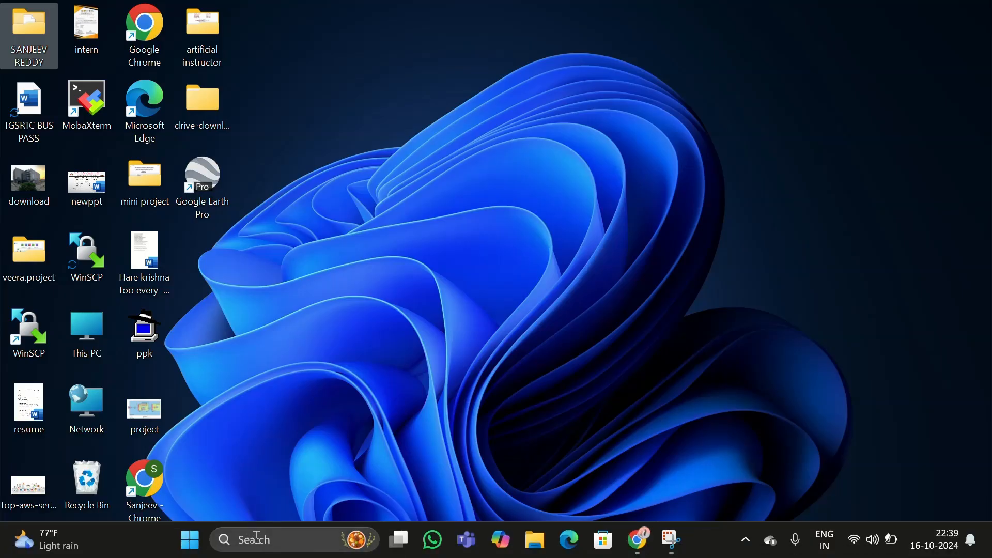
left_click(258, 539)
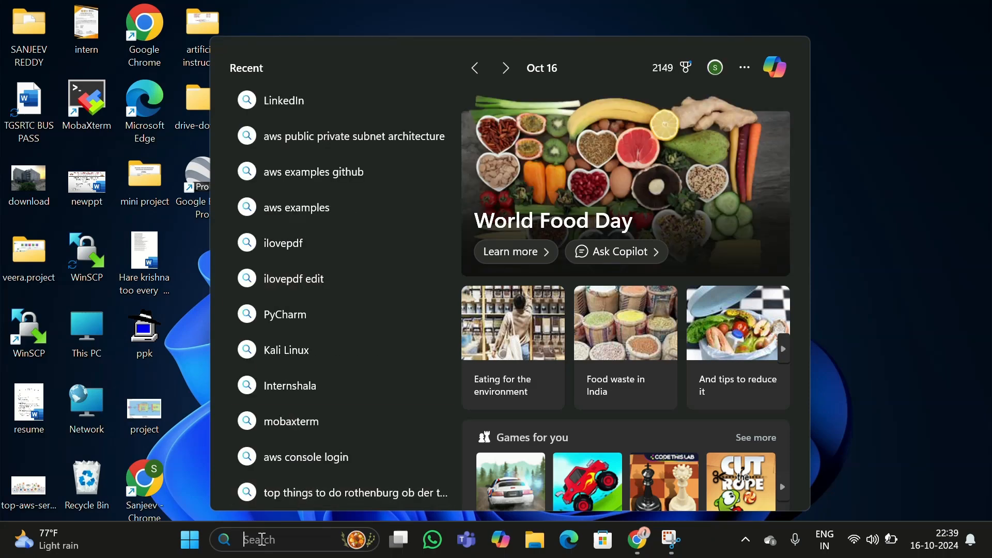
type("rp")
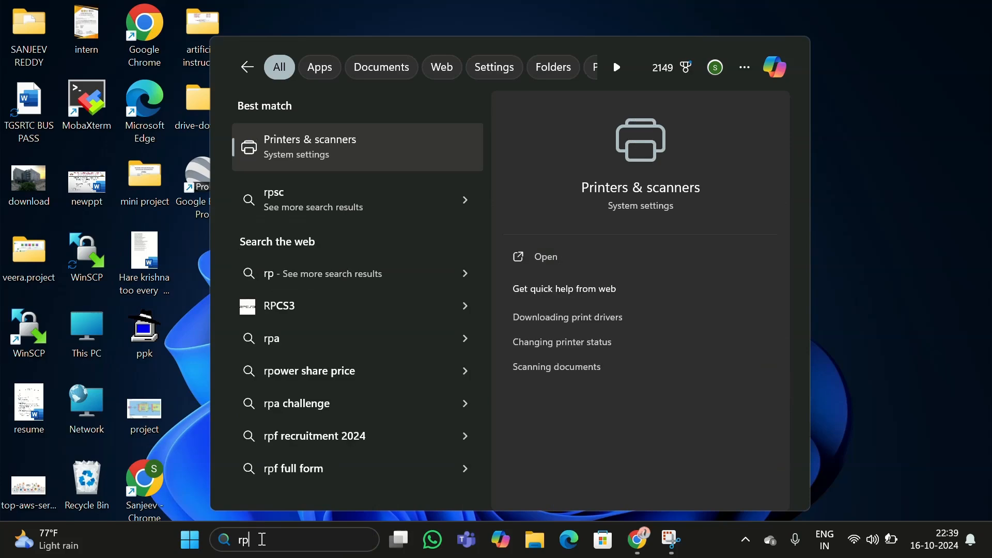
key("BackSpace")
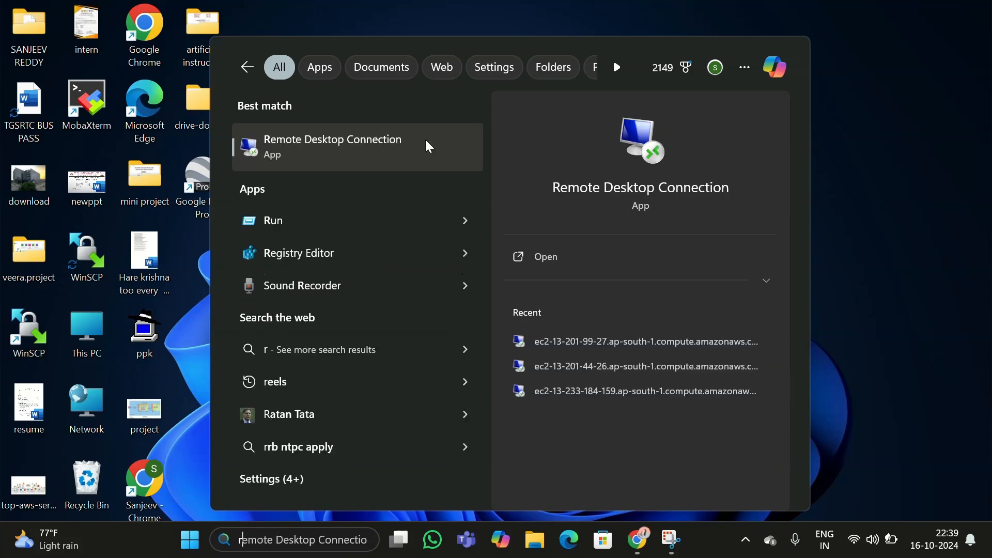
left_click(392, 169)
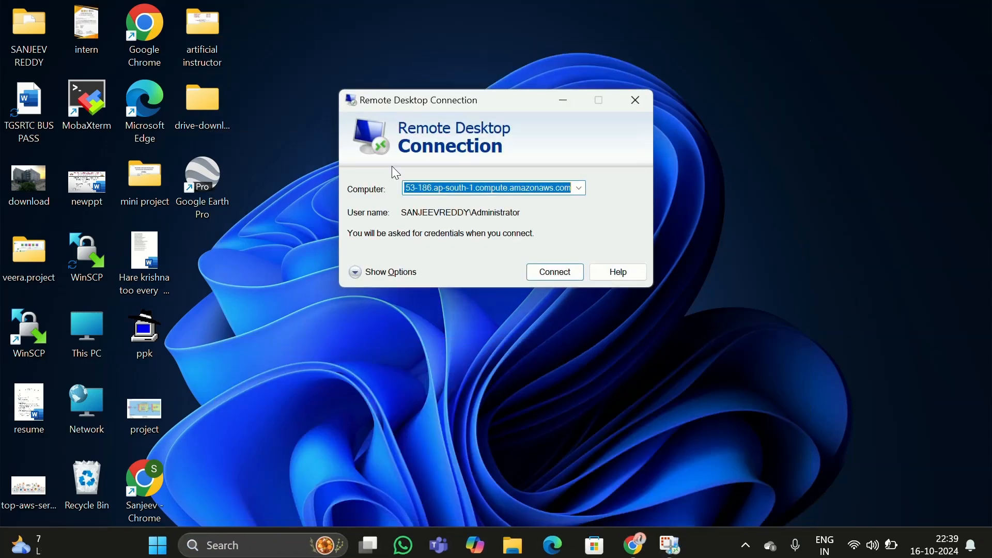
Clear the previously used computer address from the Remote Desktop Connection window.
left_click(579, 188)
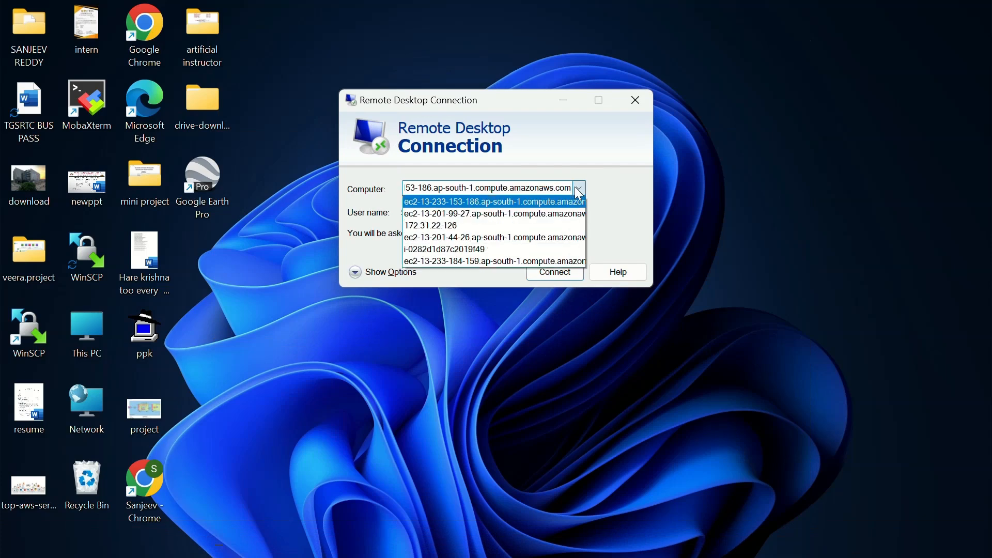
left_click(571, 187)
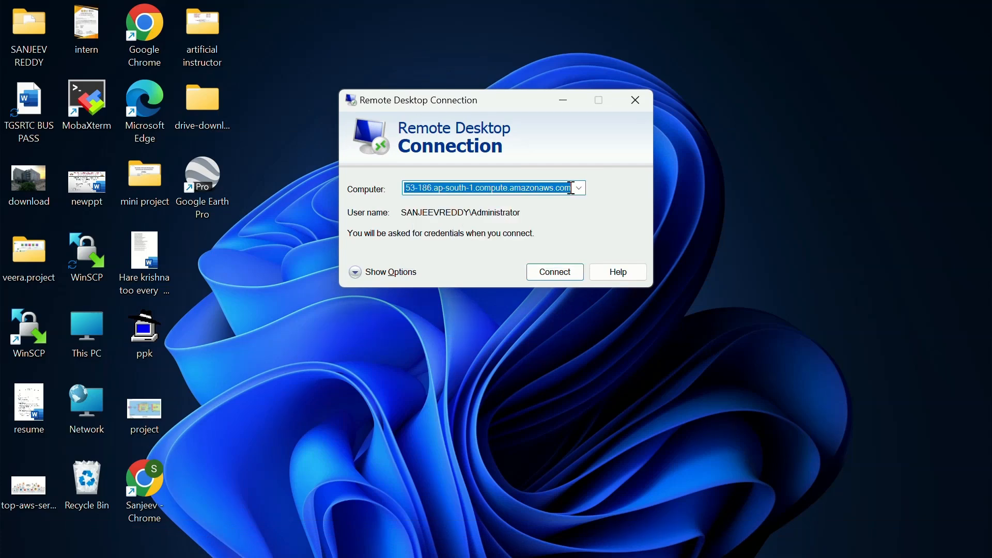
key("BackSpace")
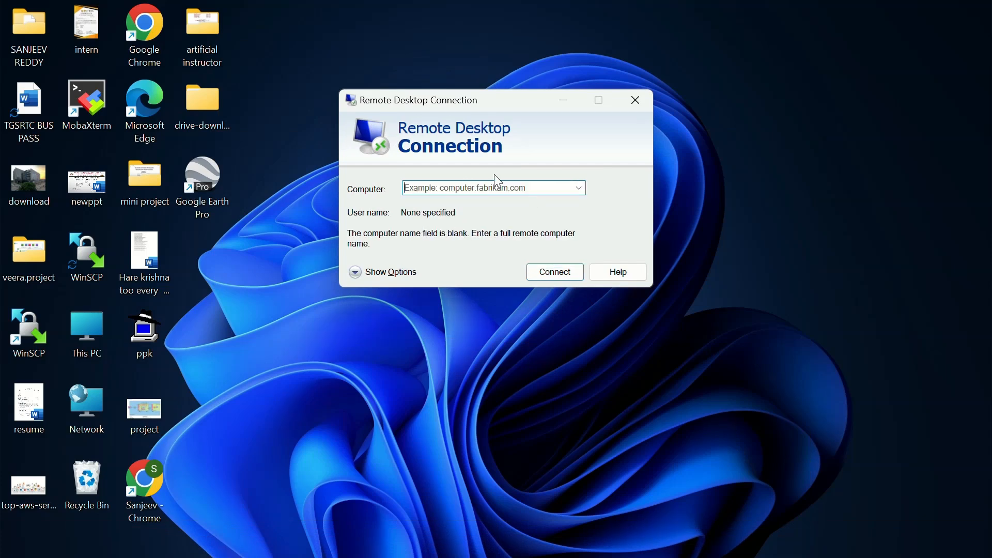
Switch to the AWS console in the browser and copy the windows instance's public DNS from its RDP client connection details.
key("super+Tab")
left_click(532, 308)
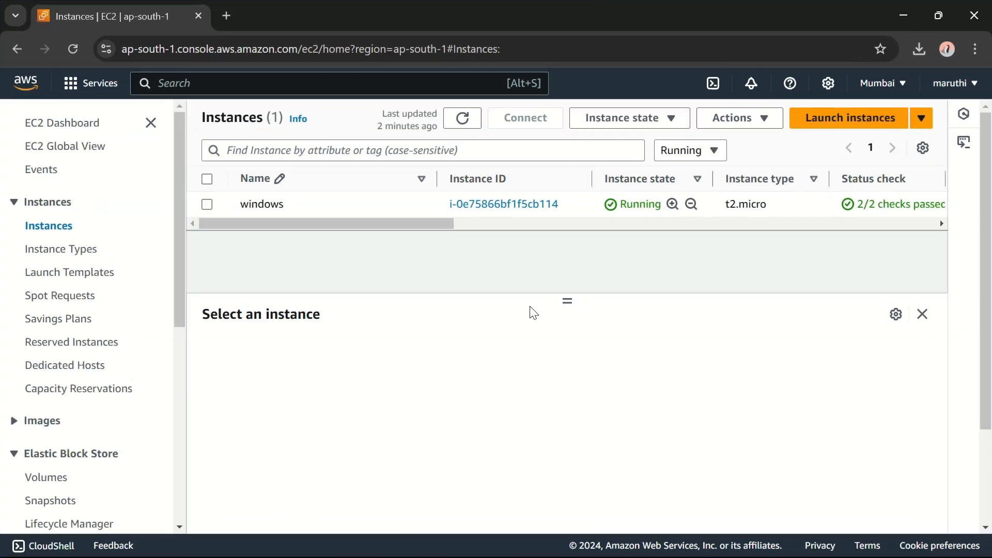
left_click(207, 205)
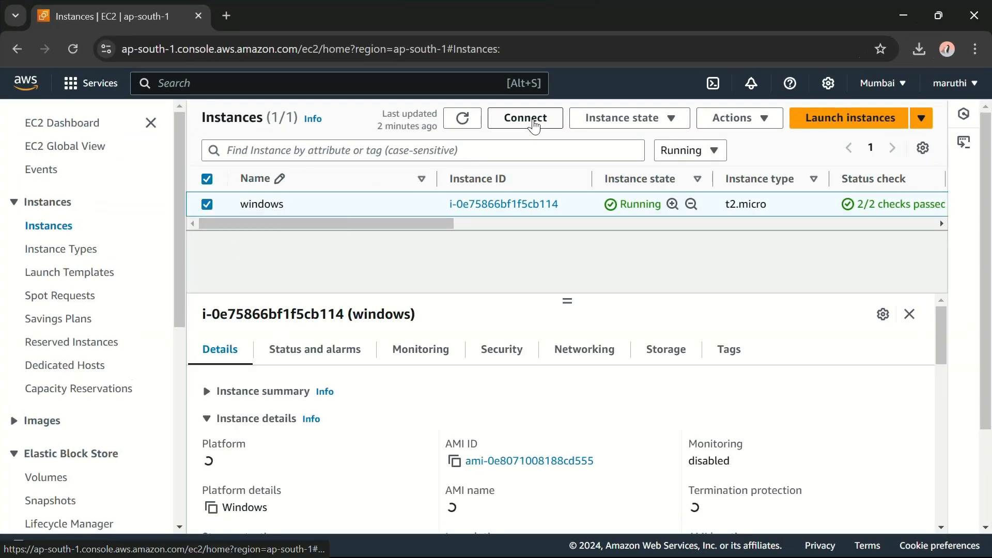
left_click(533, 122)
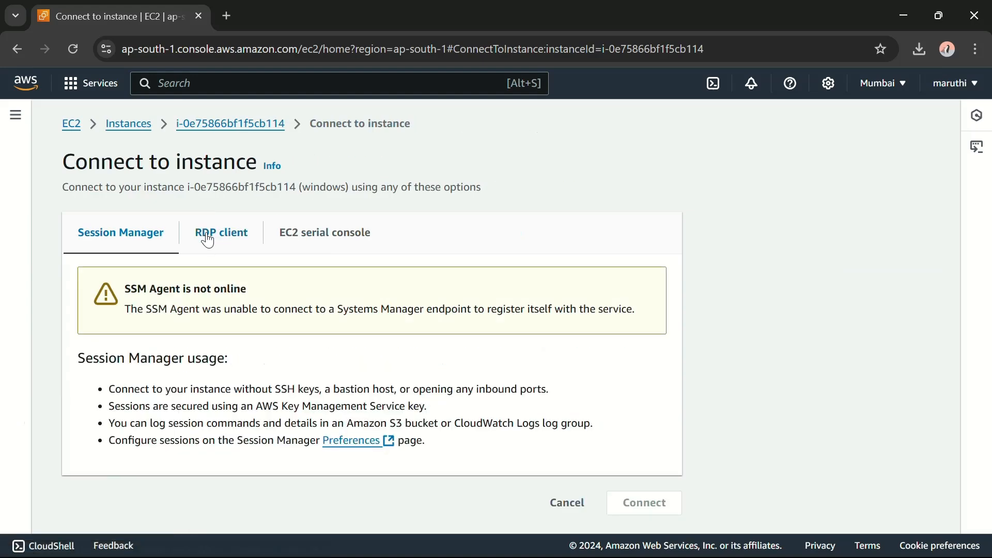
left_click(215, 243)
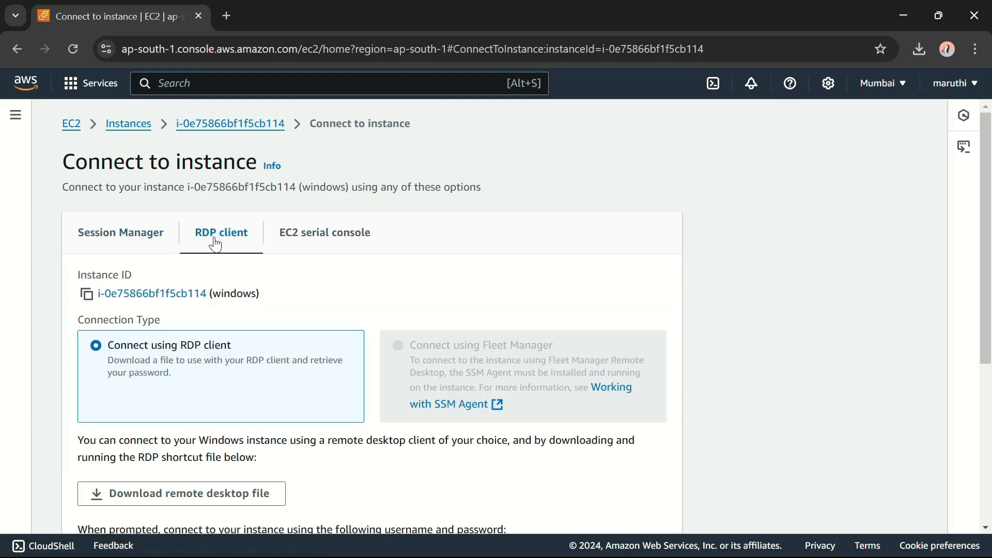
scroll(322, 305, "down", 5)
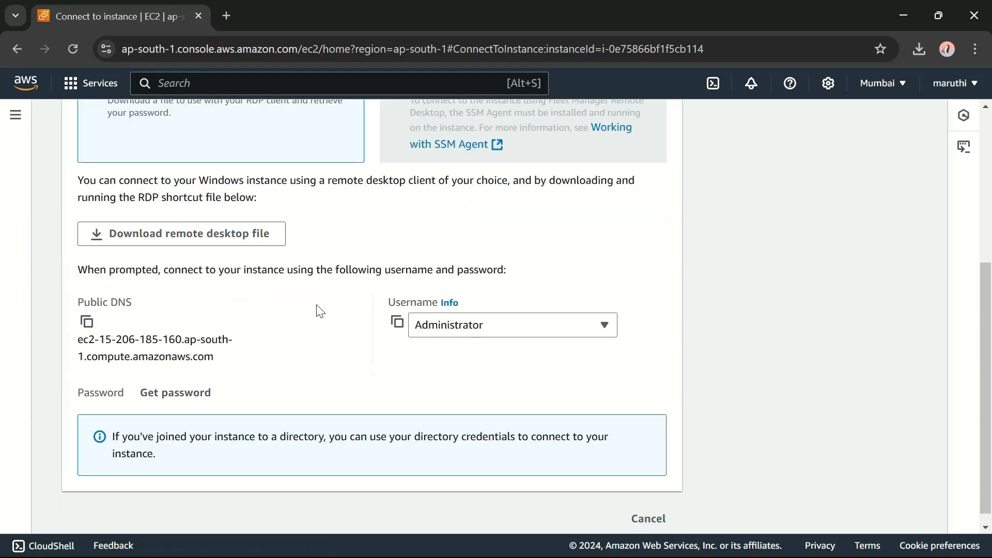
left_click(88, 322)
Switch to Remote Desktop Connection and paste the copied public DNS as the computer name.
key("super+Tab")
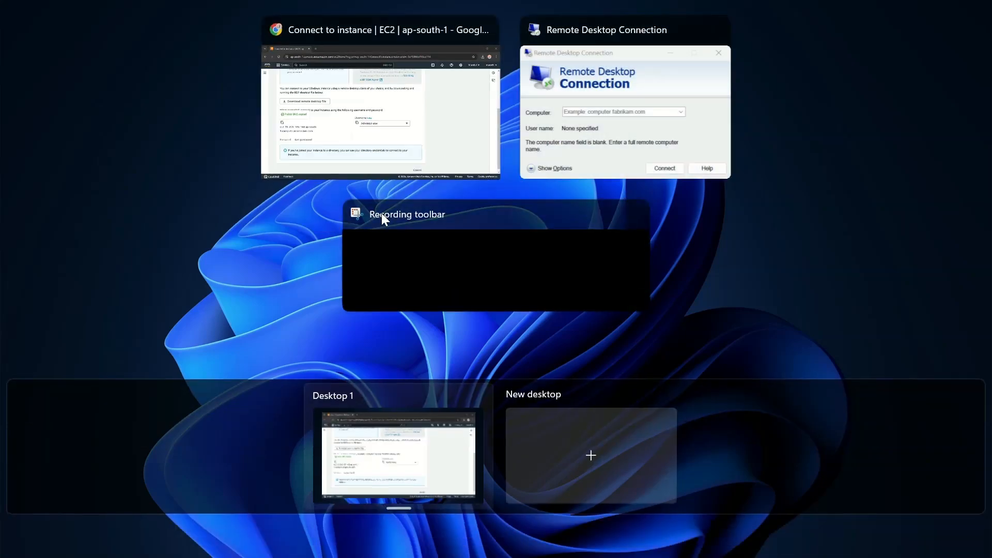
left_click(603, 148)
left_click(528, 187)
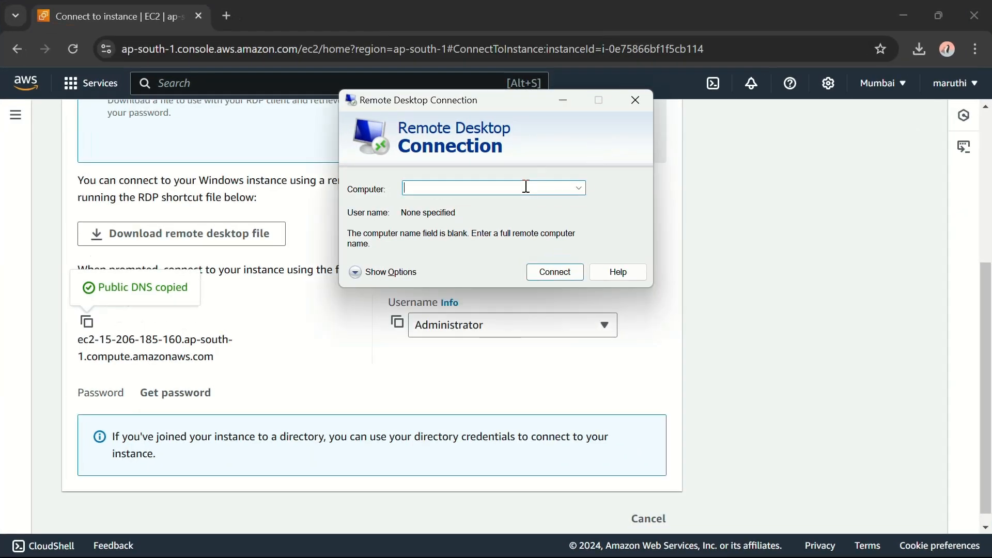
right_click(527, 187)
left_click(556, 257)
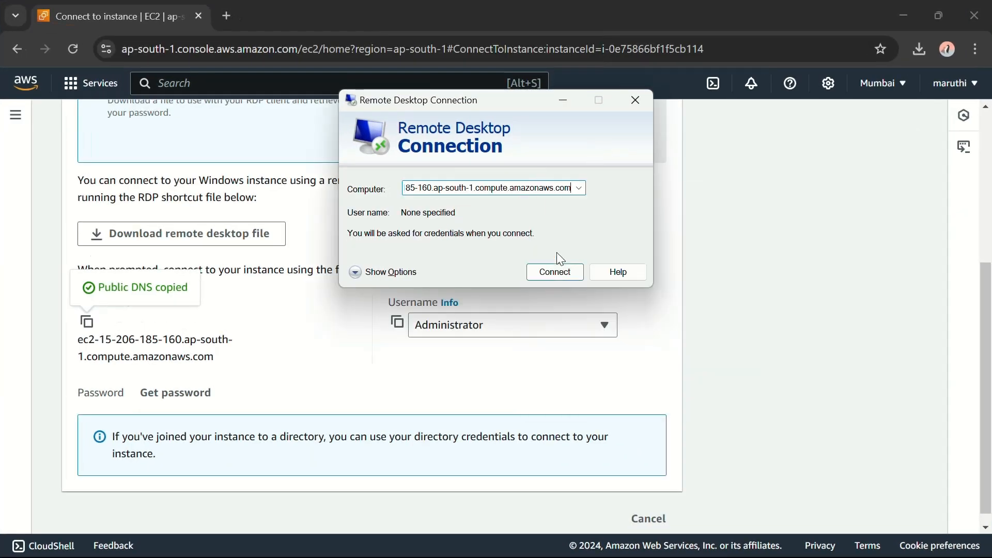
Copy the Administrator username from the instance's connection details into the expanded Remote Desktop Connection logon settings and start the connection.
left_click(382, 273)
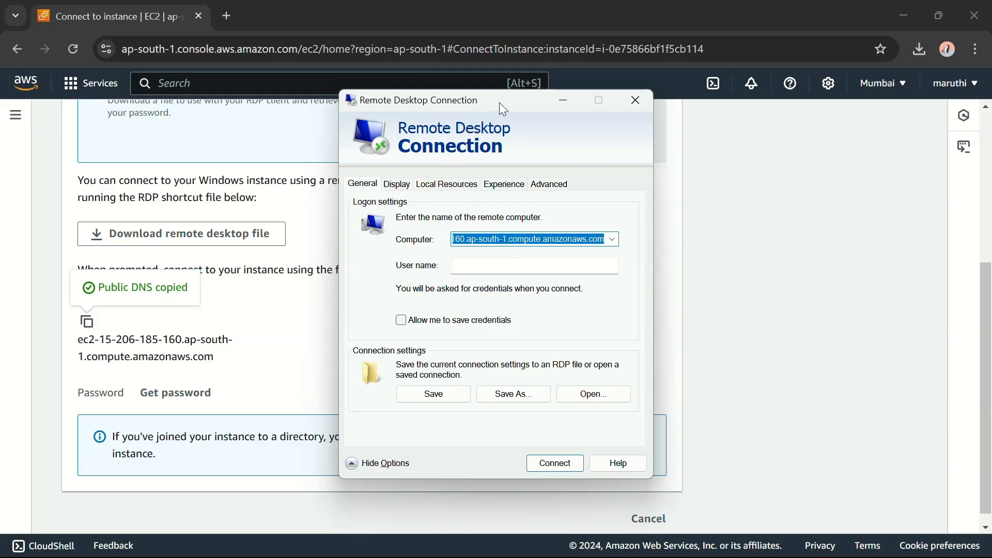
left_click(672, 208)
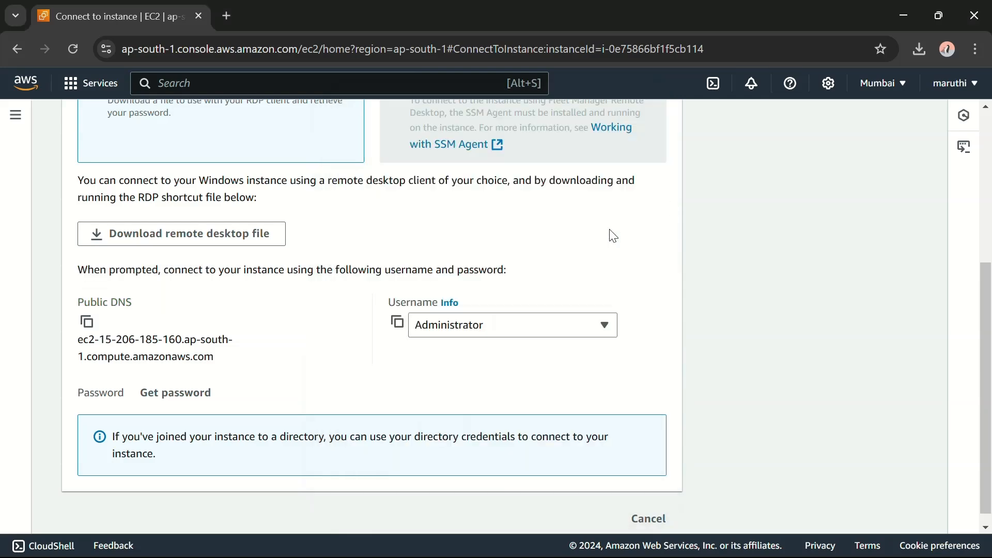
left_click(397, 325)
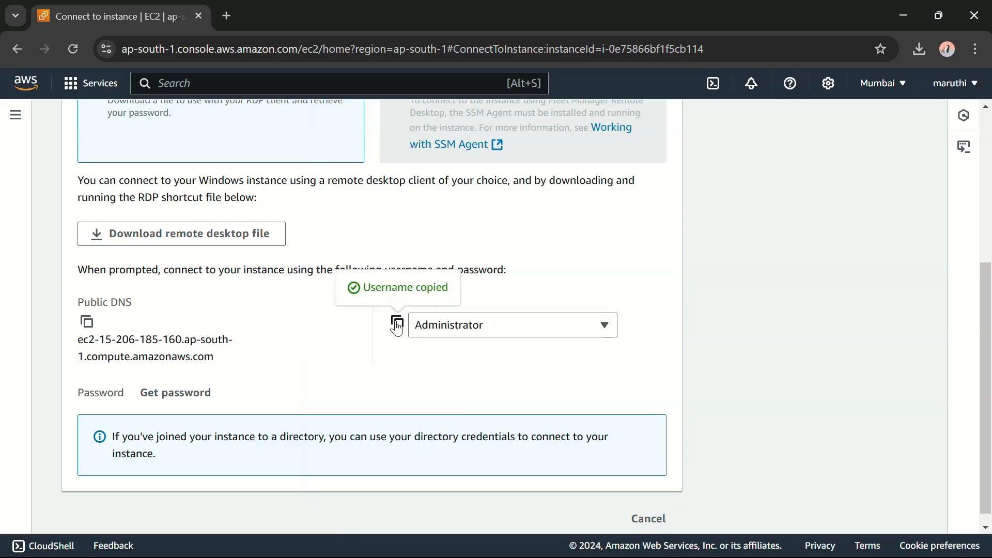
key("super+Tab")
left_click(496, 203)
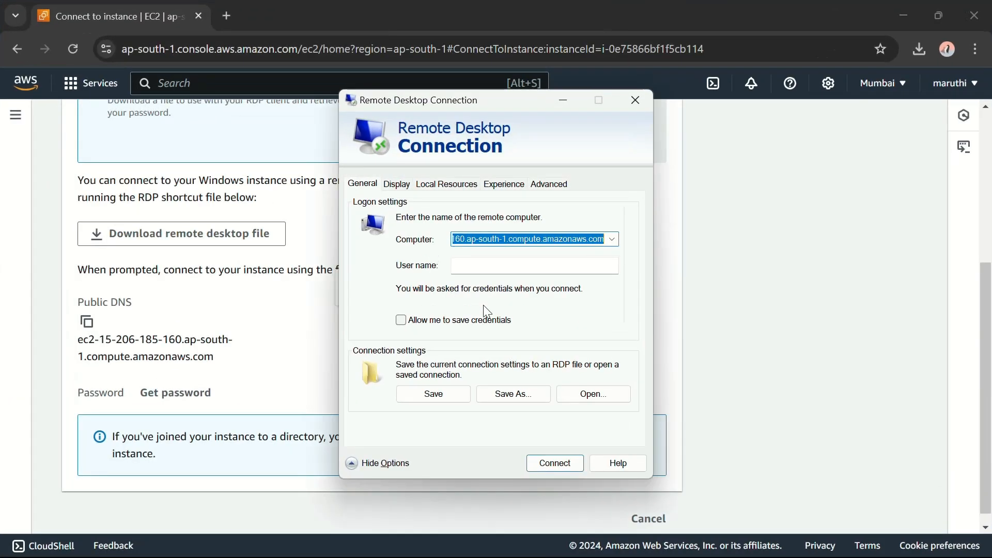
left_click(492, 267)
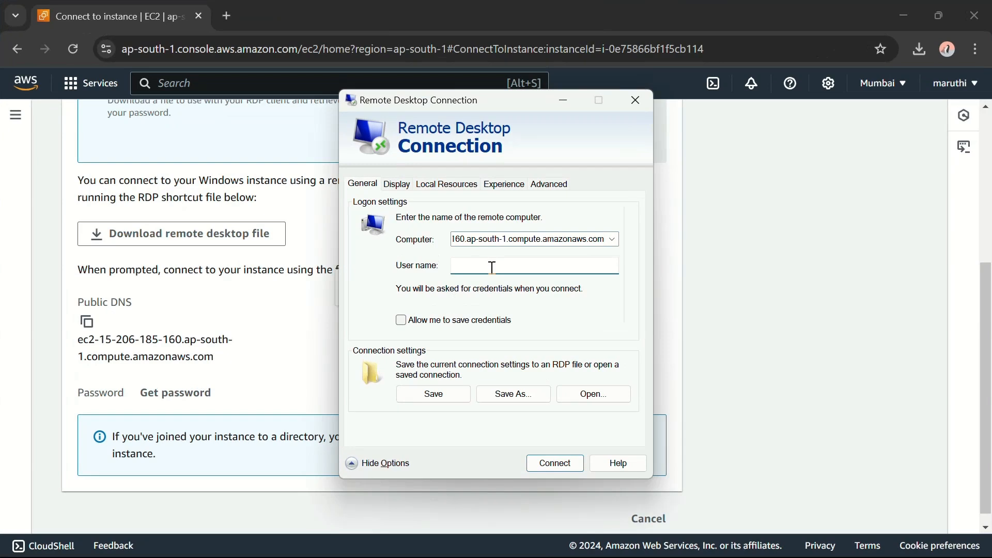
key("ctrl+v")
left_click(558, 466)
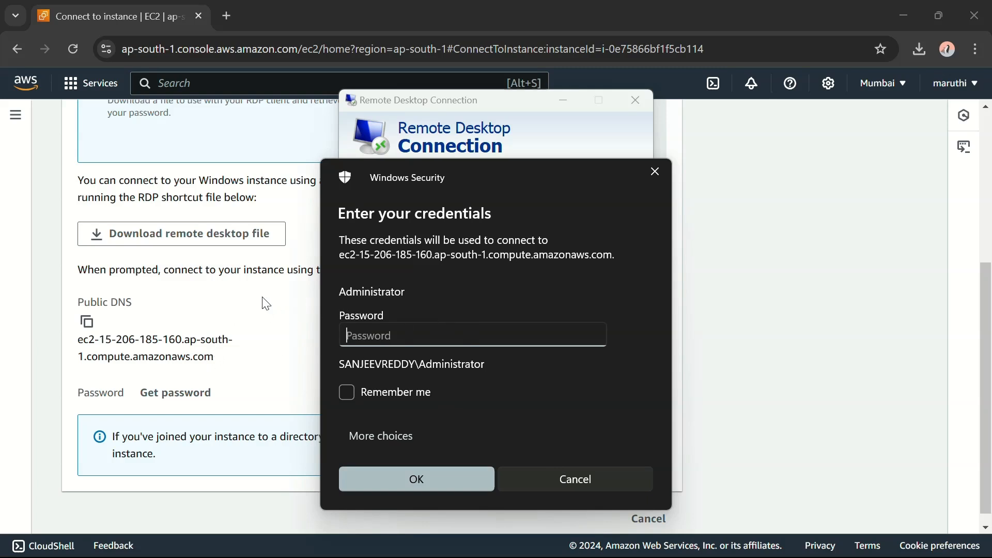
Return to the AWS console, upload win.pem as the instance's private key and decrypt the Windows administrator password.
left_click(267, 331)
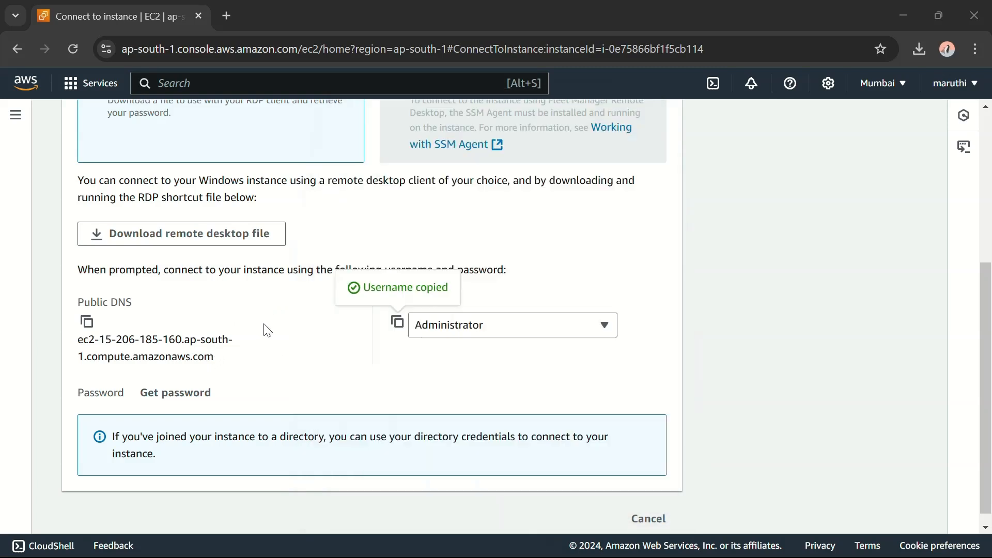
left_click(175, 393)
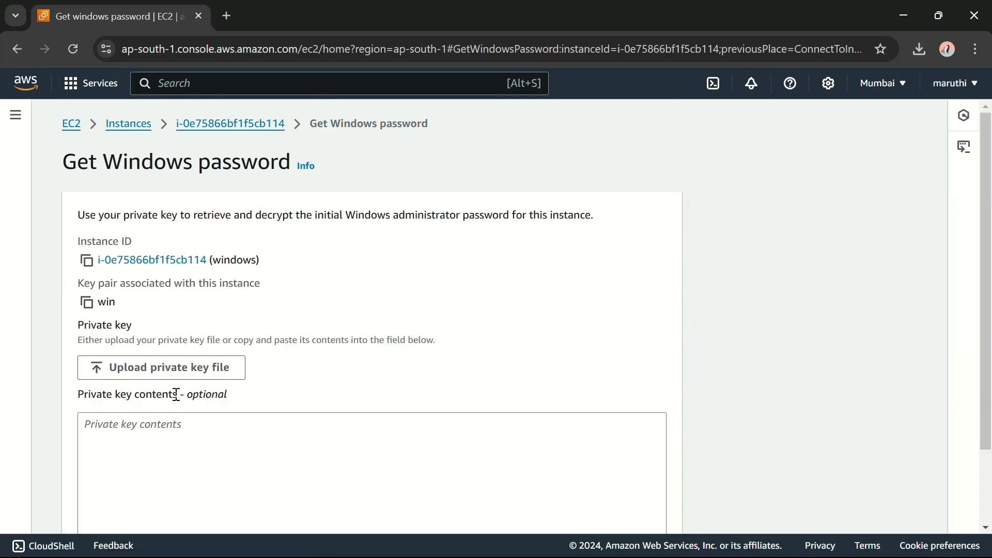
scroll(173, 395, "down", 3)
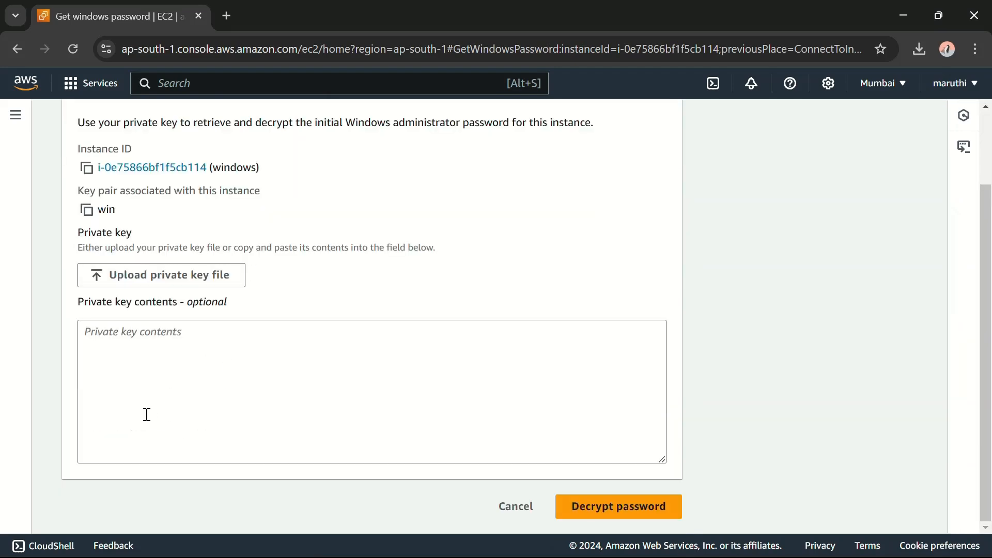
left_click(189, 280)
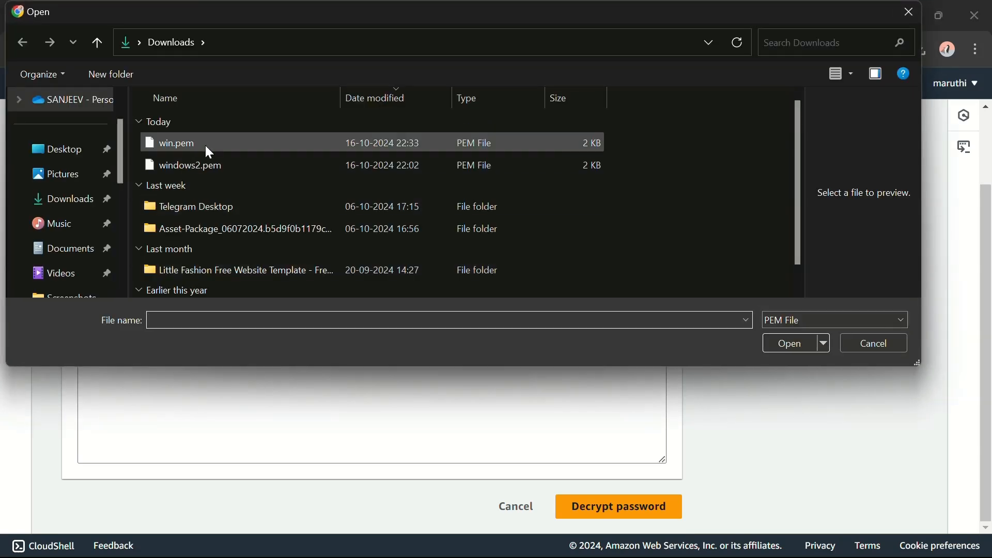
left_click(214, 141)
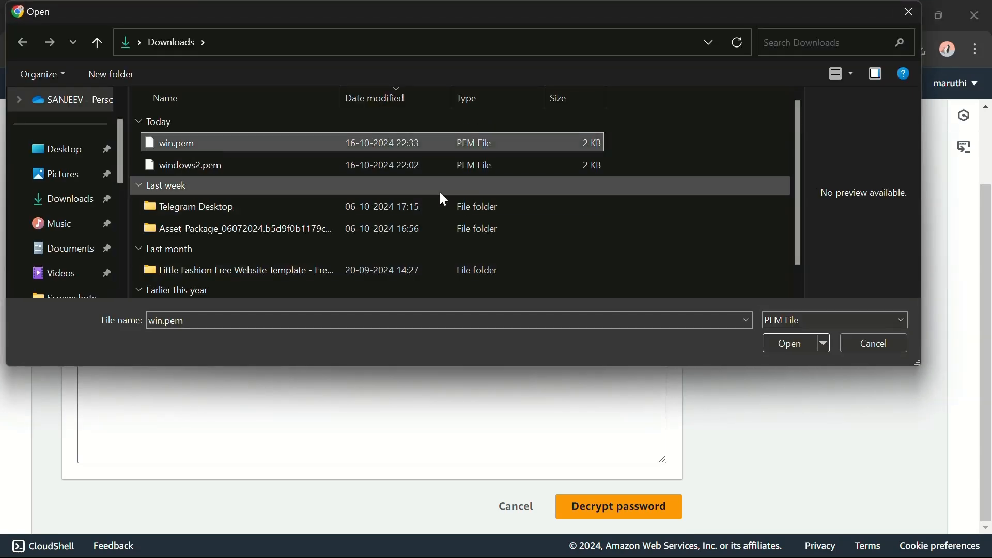
left_click(786, 351)
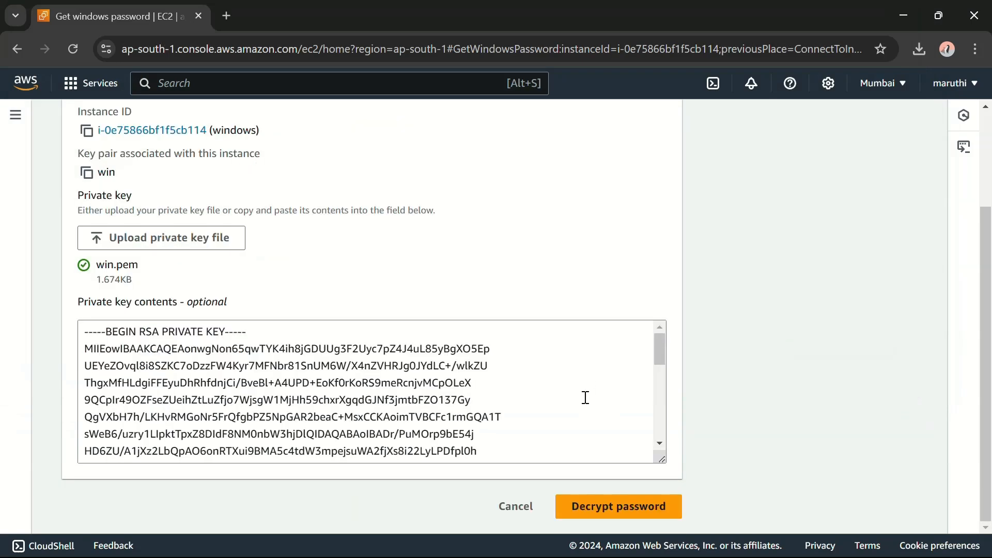
left_click(596, 506)
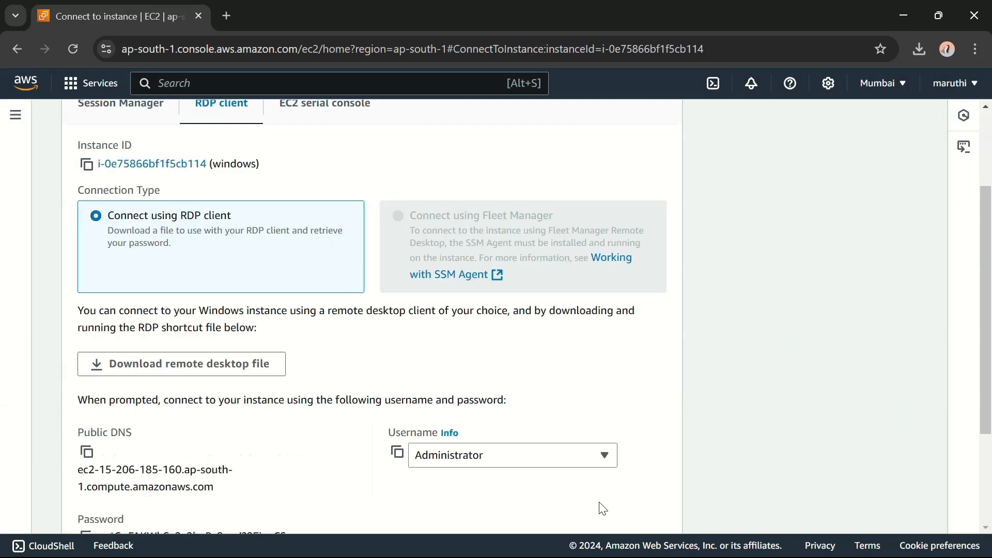
Copy the decrypted Administrator password from the instance's connection details, switch to Remote Desktop Connection and submit it in the password field.
scroll(258, 460, "down", 3)
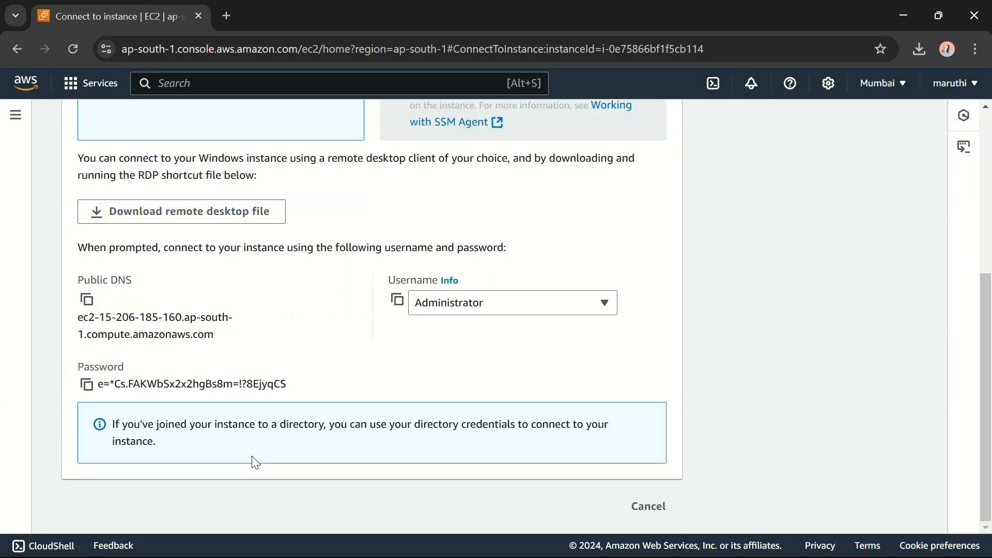
left_click(87, 391)
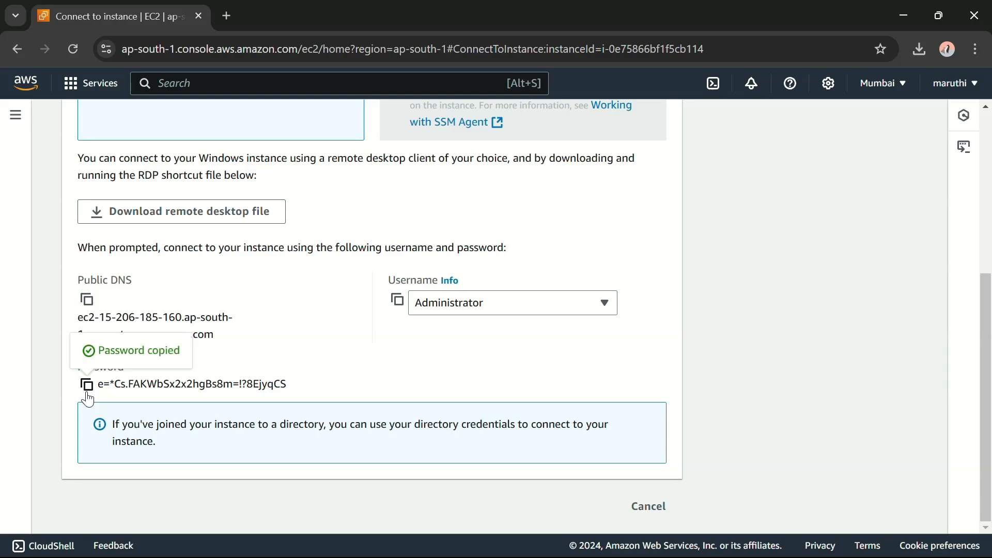
key("super+Tab")
left_click(457, 201)
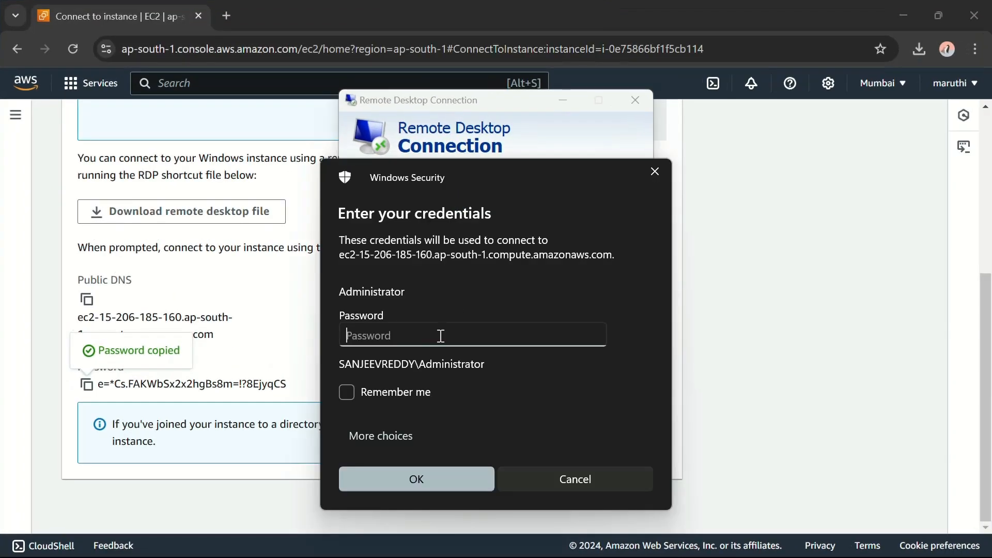
key("ctrl+v")
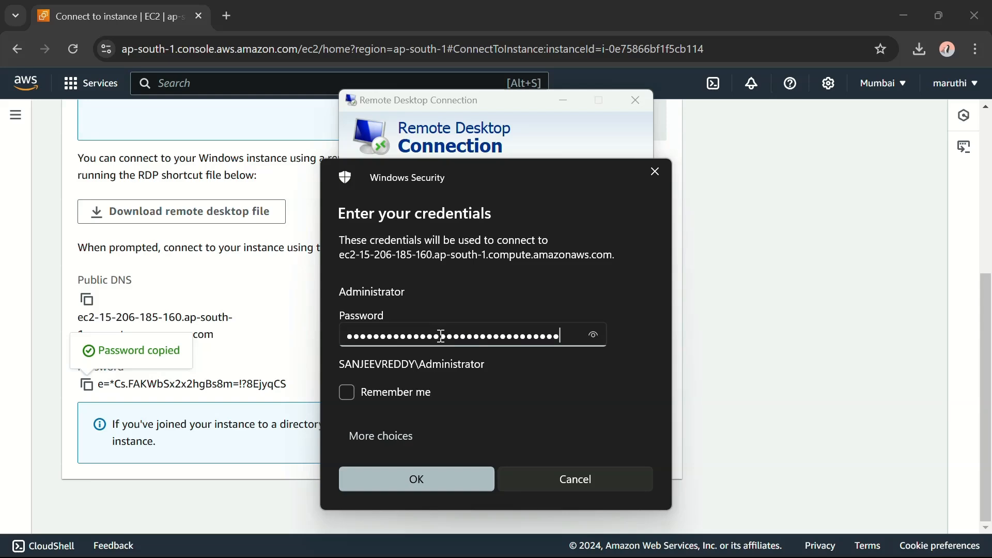
left_click(407, 479)
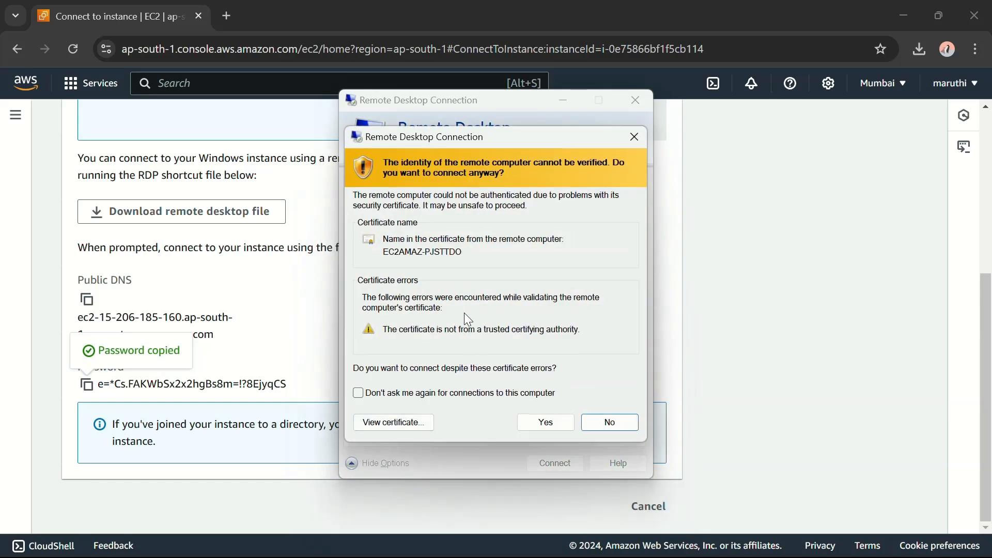
Connect despite the certificate errors and decline making the remote PC discoverable on Network 2.
left_click(548, 425)
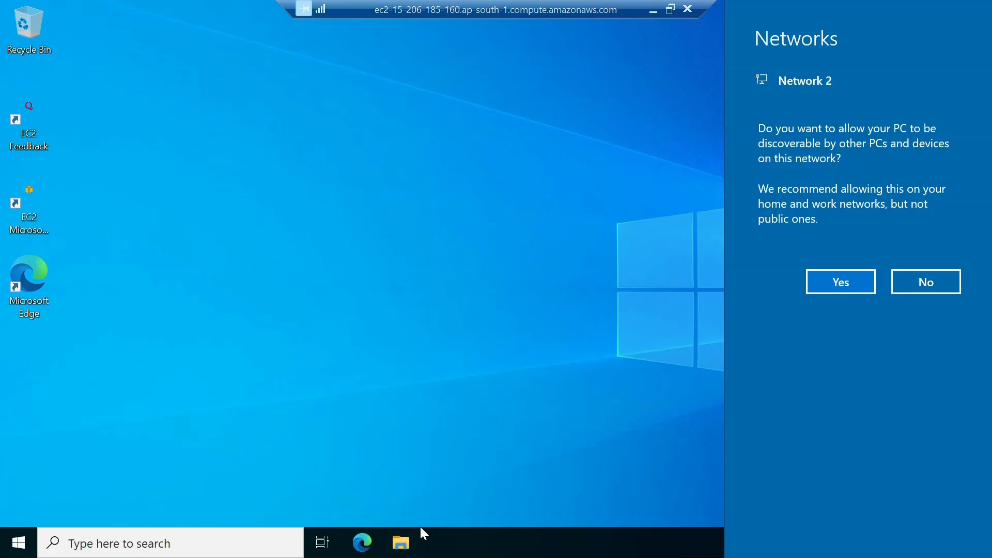
left_click(945, 290)
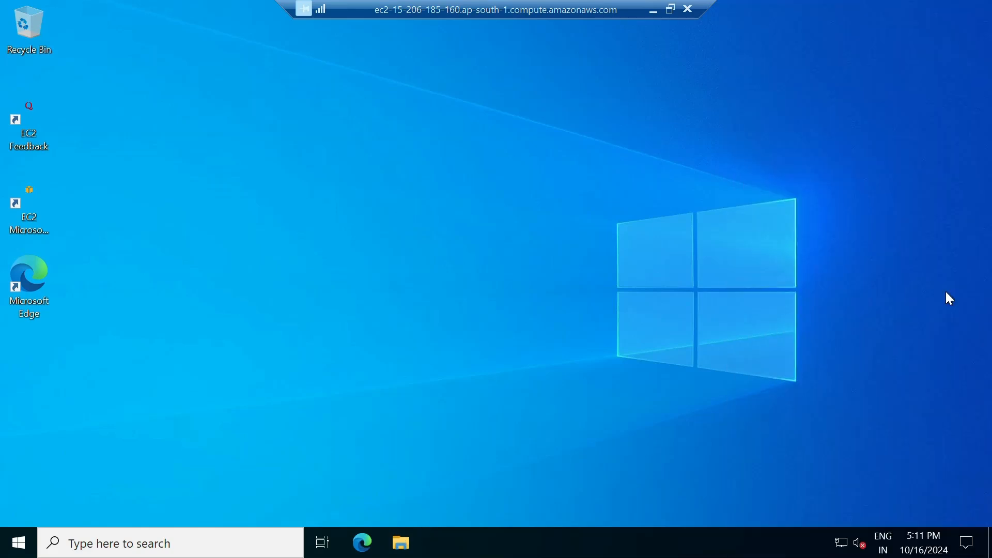
Examine the drives under This PC in the remote machine's File Explorer, then close the window.
left_click(406, 543)
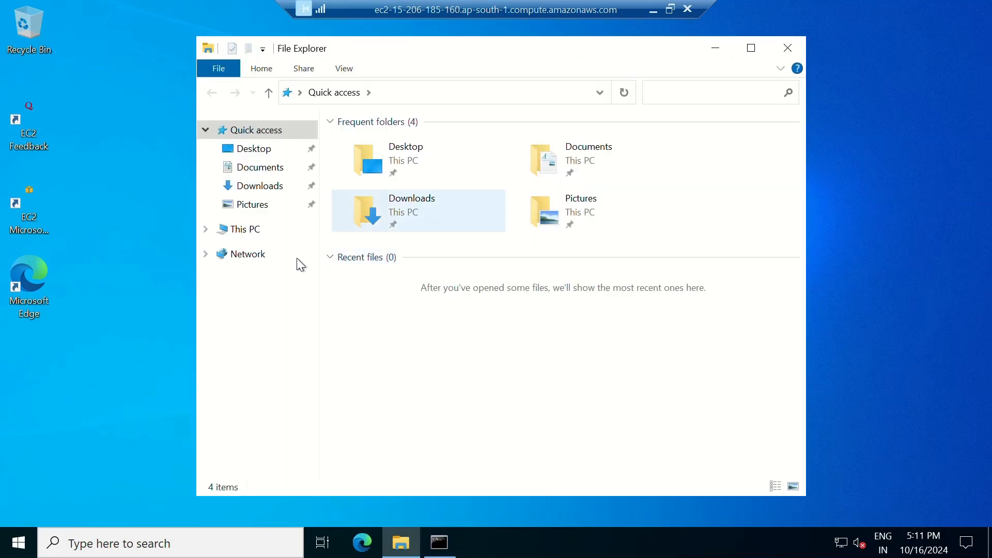
left_click(254, 233)
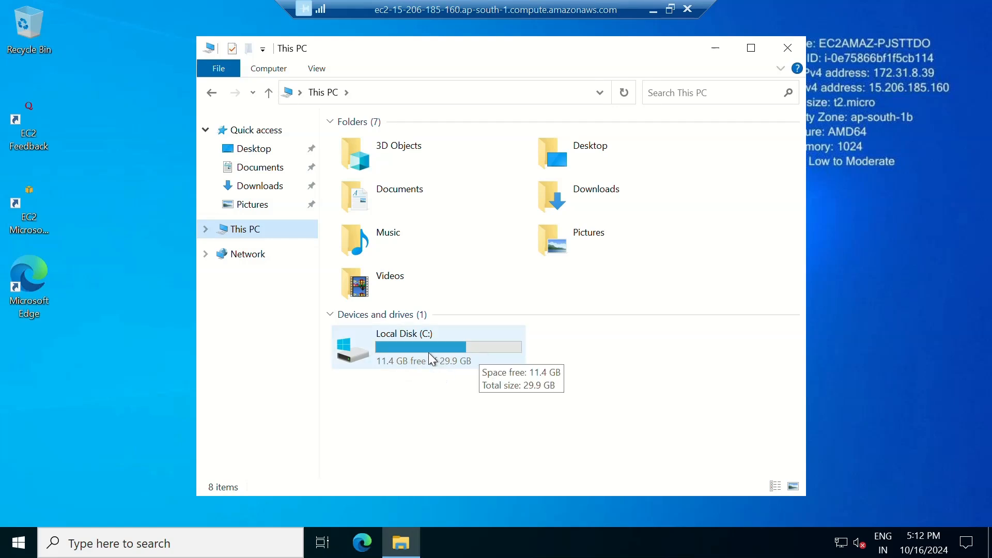
left_click(158, 323)
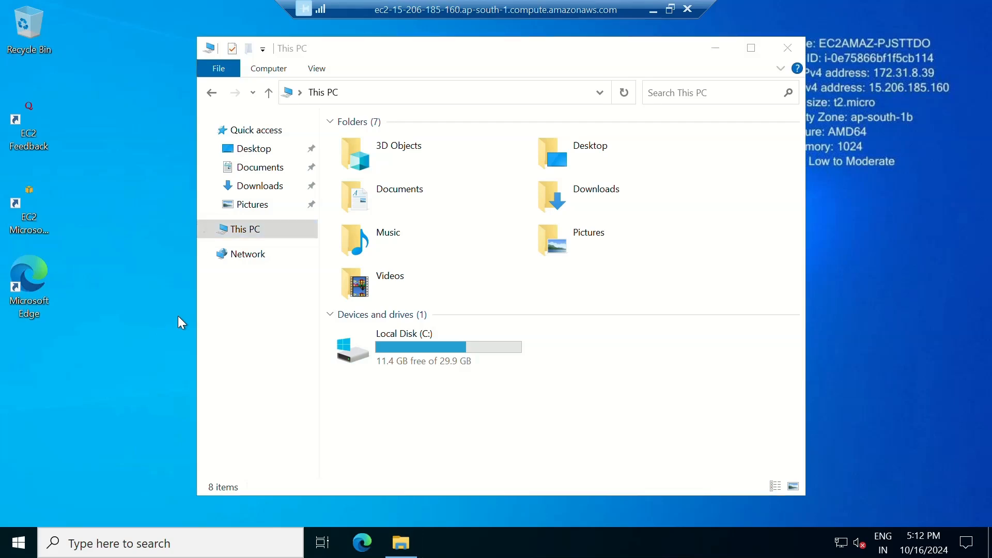
left_click(789, 54)
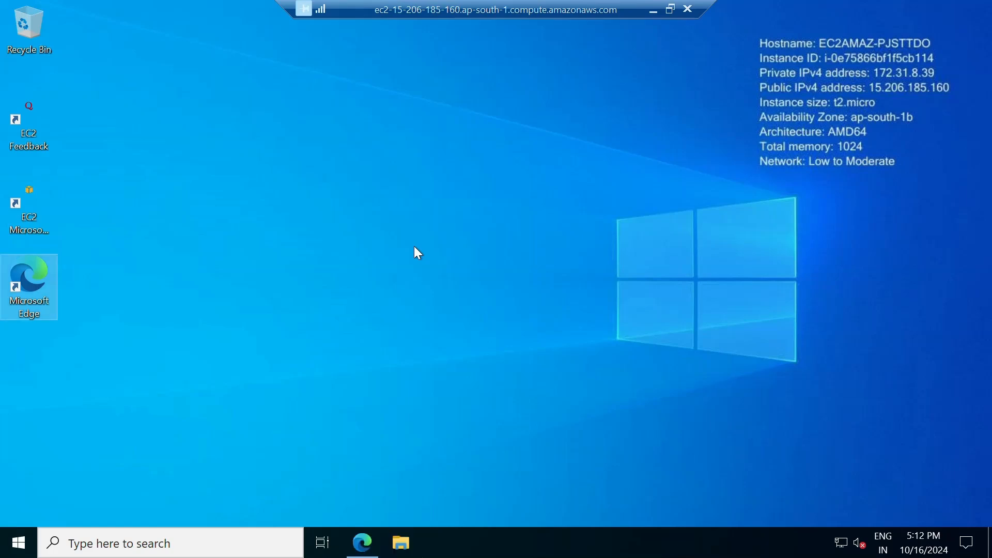
Switch back to the AWS console in the browser and terminate the running windows instance.
key("super+Tab")
left_click(399, 114)
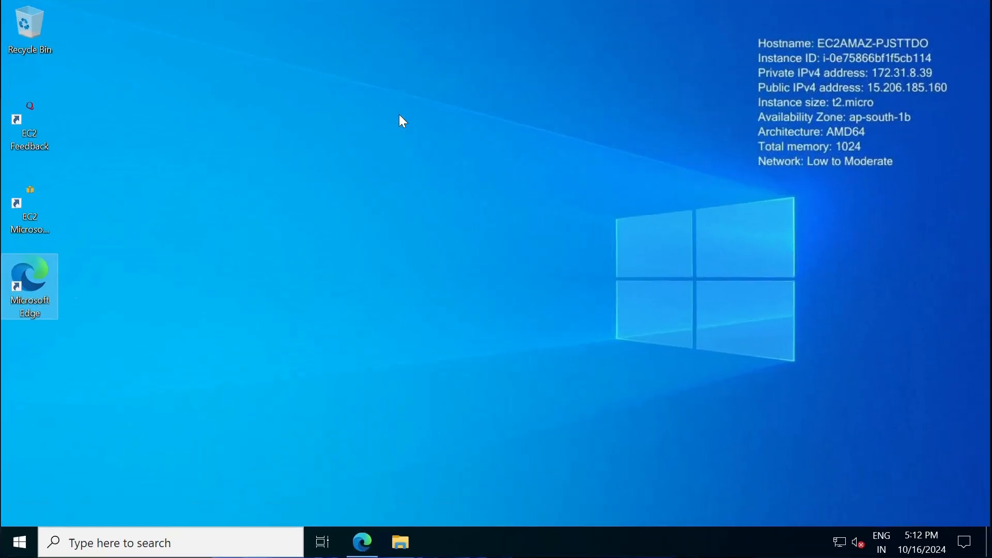
key("super+Tab")
left_click(534, 323)
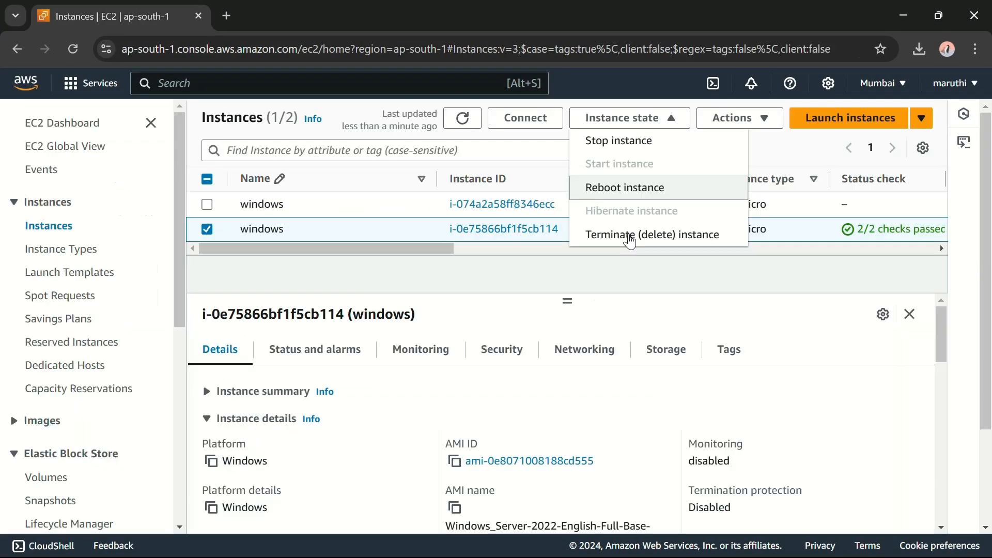
left_click(630, 235)
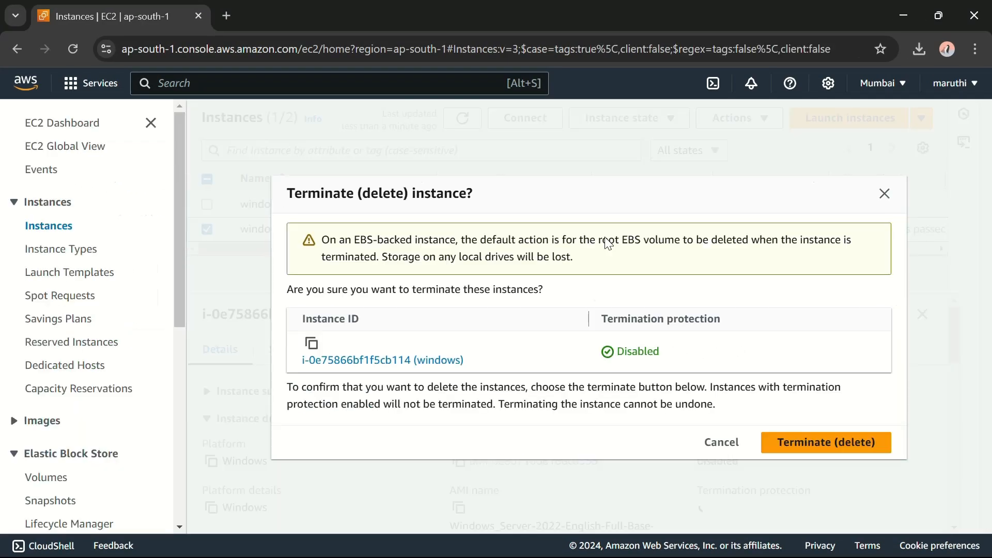
left_click(825, 448)
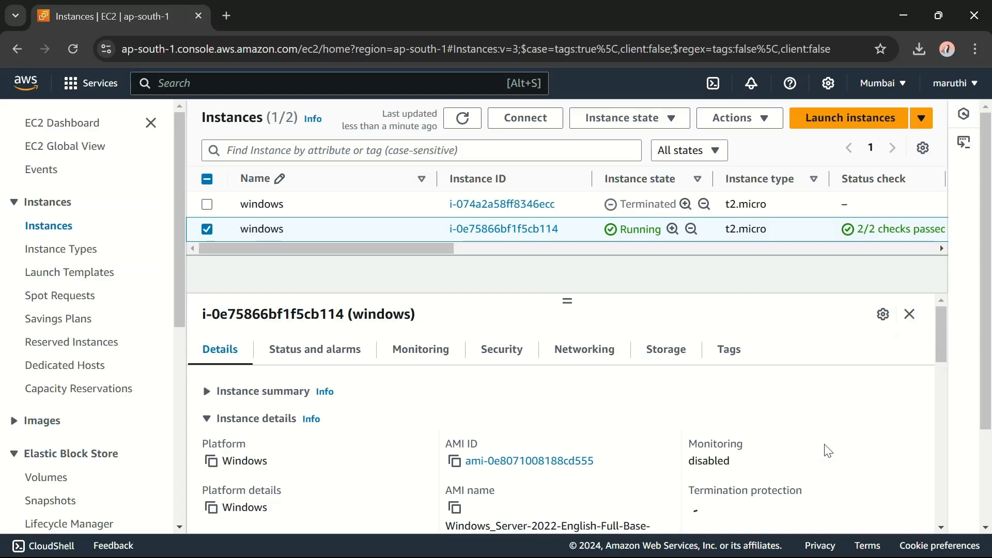